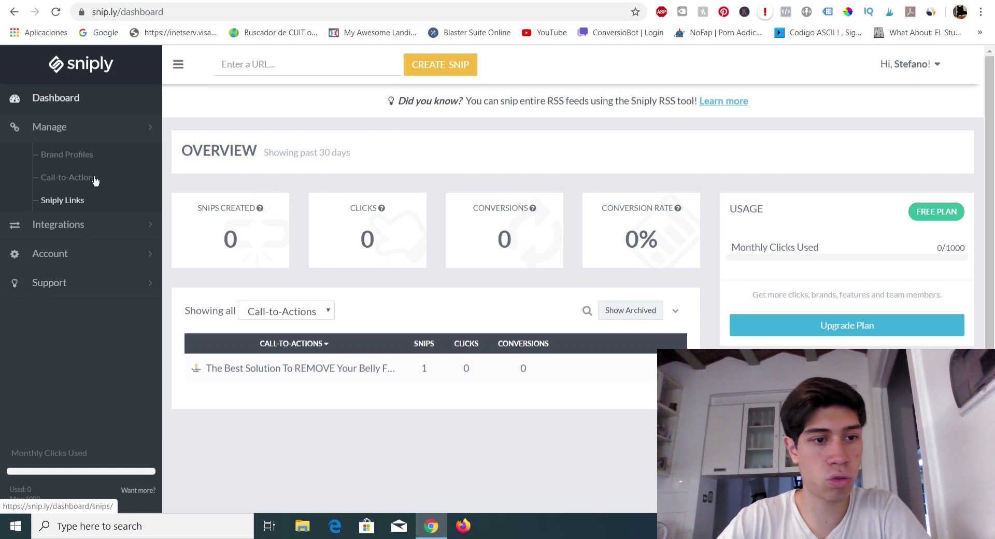
Search Google for "how to lose weight" in a new browser tab and open the Diet Doctor result.
left_click(65, 99)
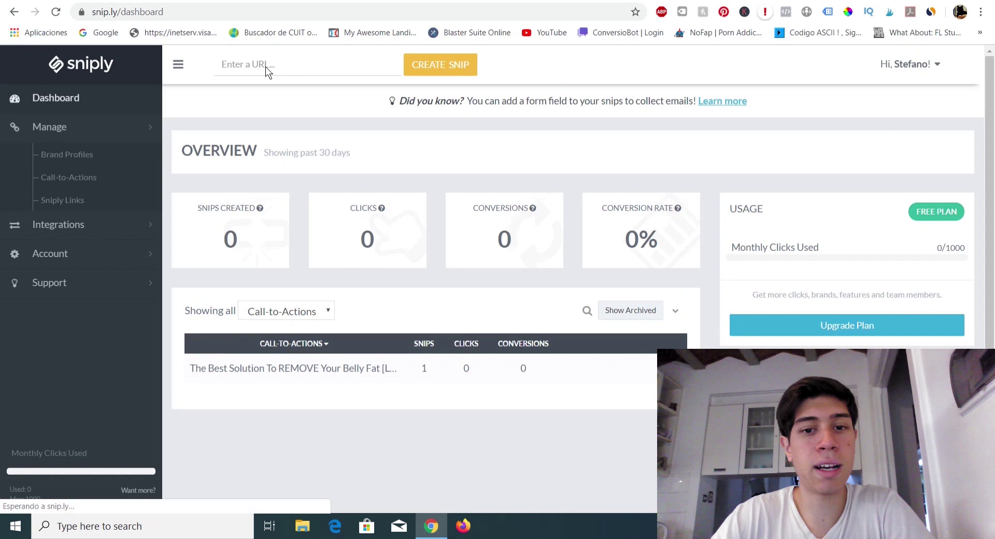
key("ctrl+t")
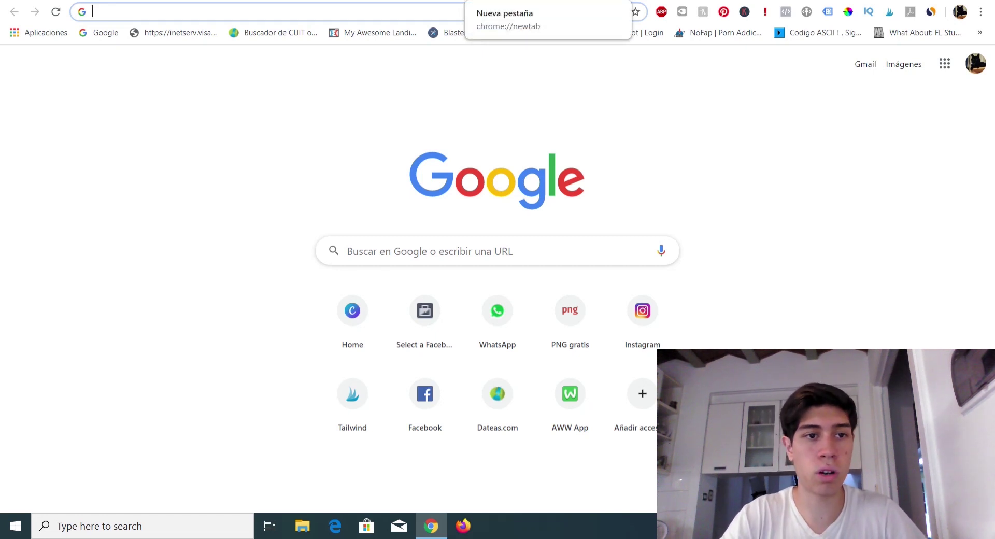
type("how")
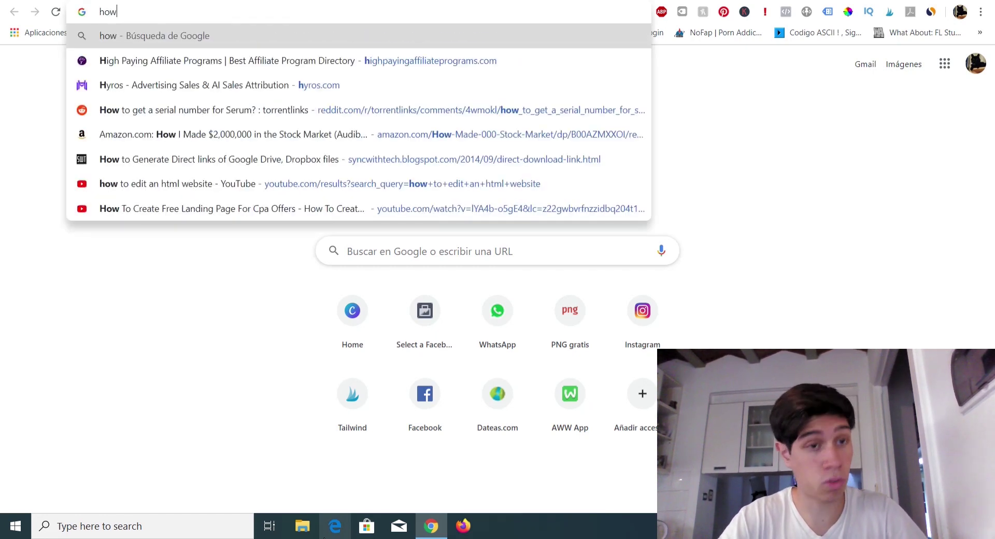
key("BackSpace")
key("BackSpace")
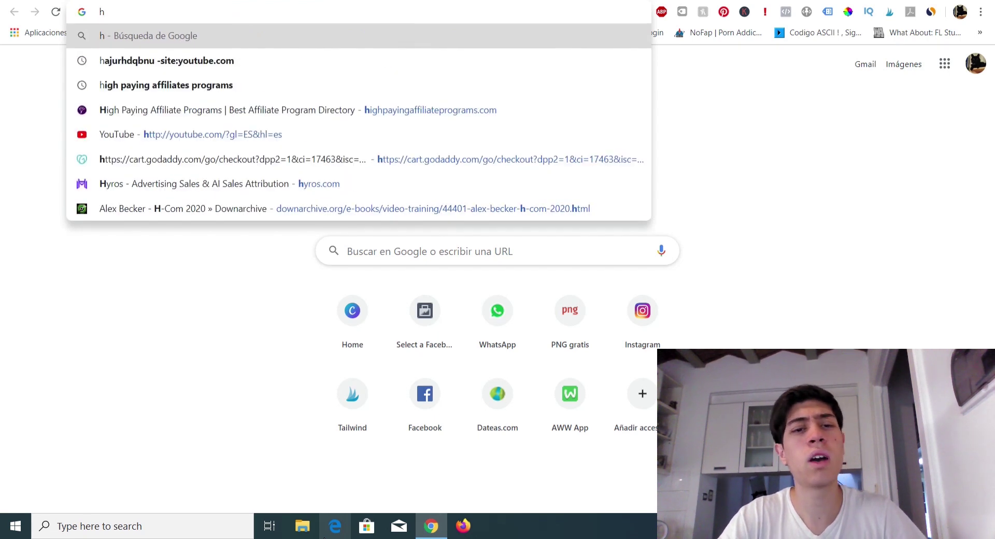
type("ow to ")
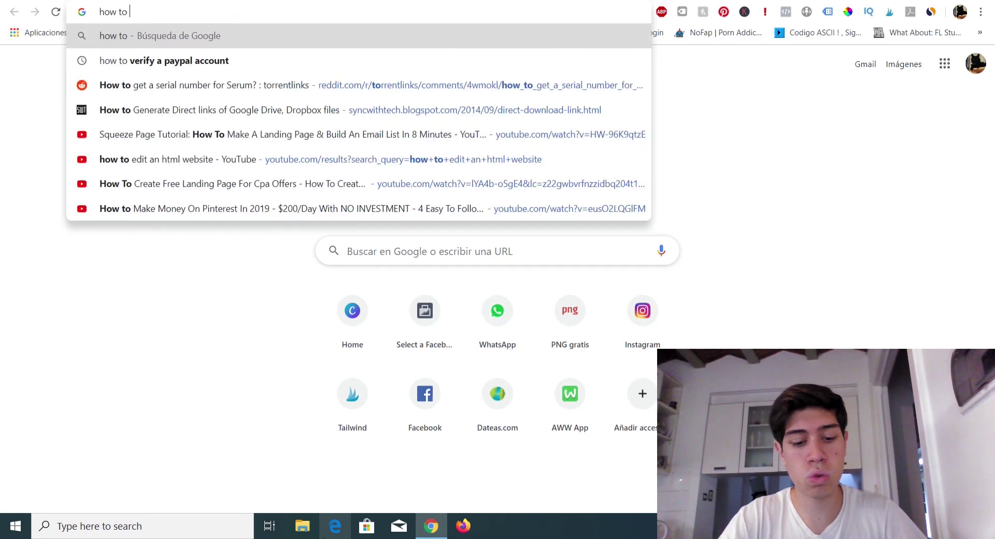
type("lose we")
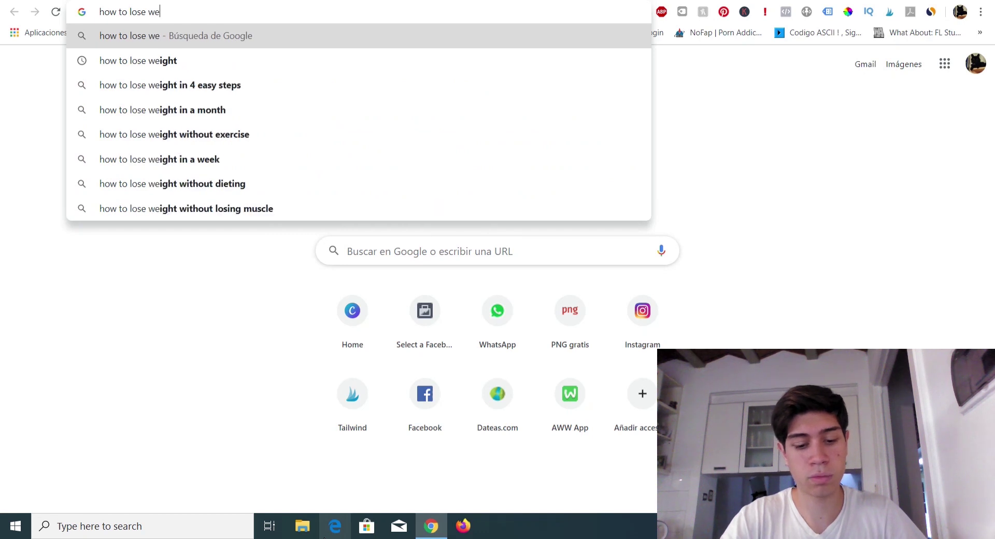
type("ight")
key("Return")
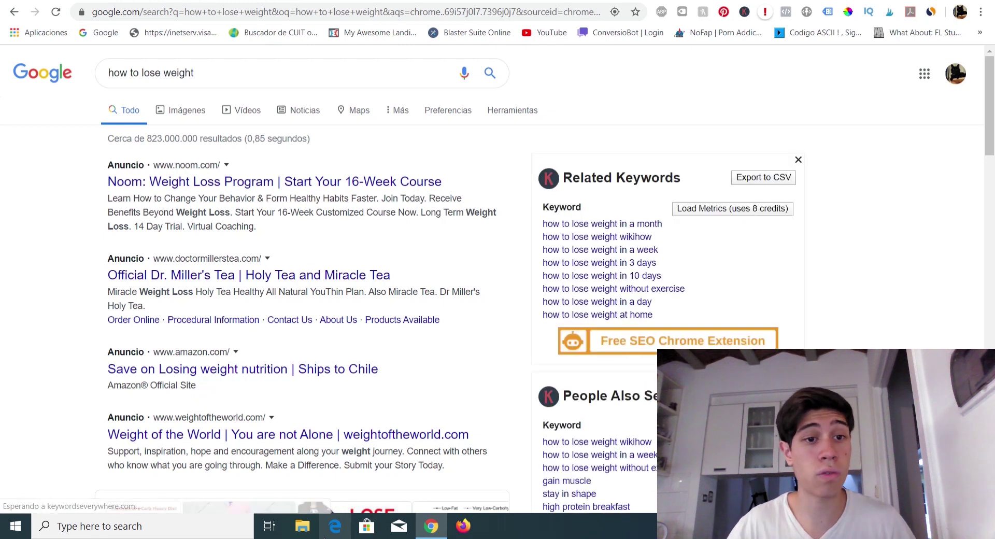
left_click_drag(991, 151, 994, 270)
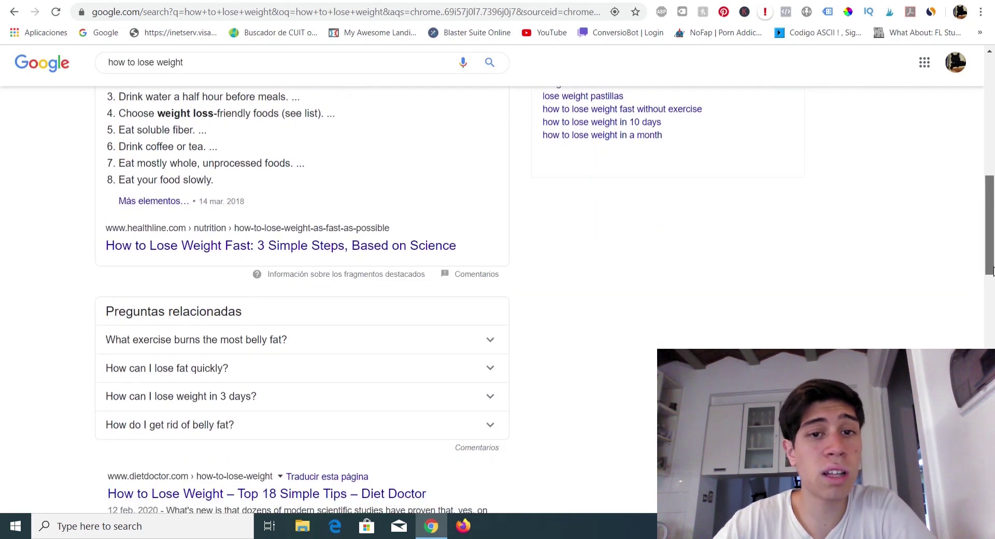
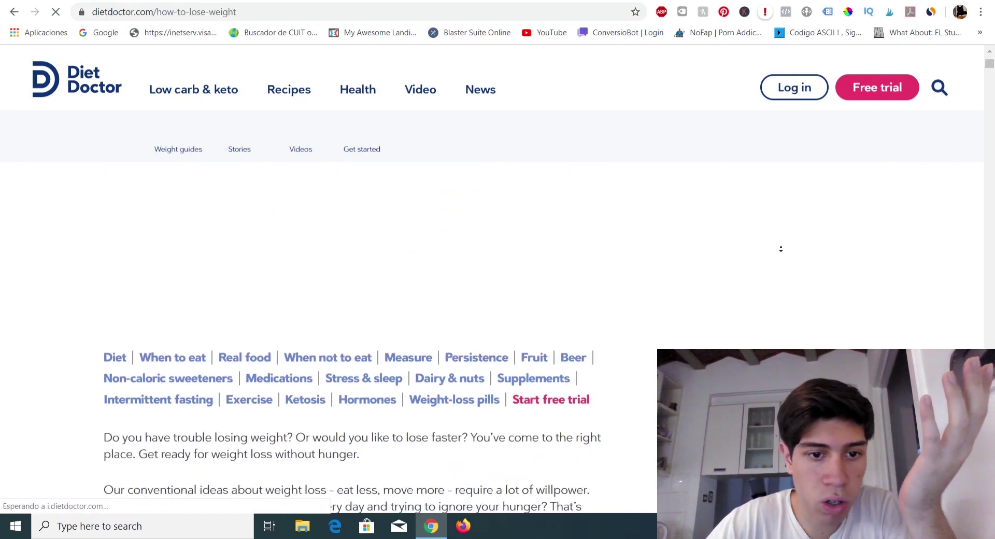
Skim the Diet Doctor article on losing weight, from its introduction through the numbered tips to the section on medications.
scroll(778, 248, "down", 2)
scroll(800, 282, "down", 5)
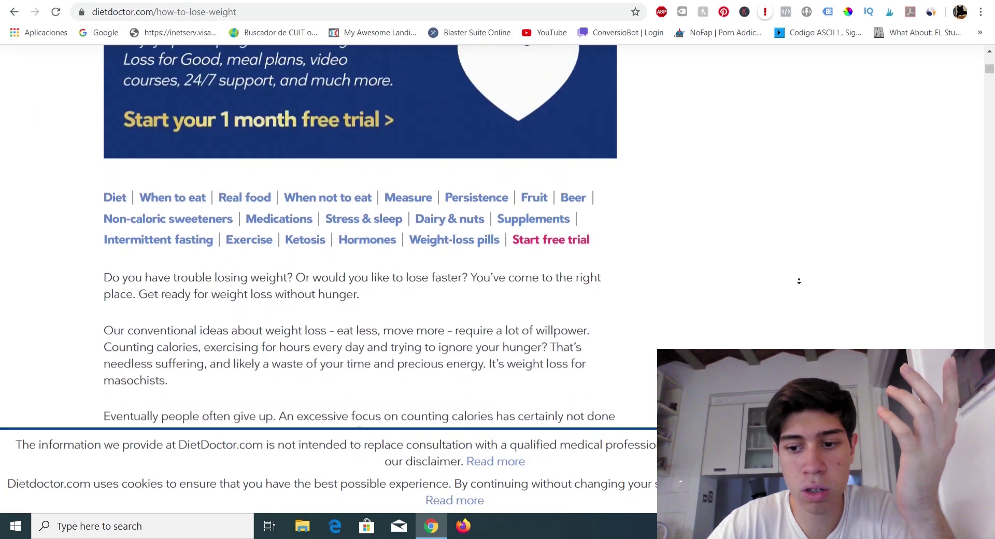
scroll(800, 282, "up", 8)
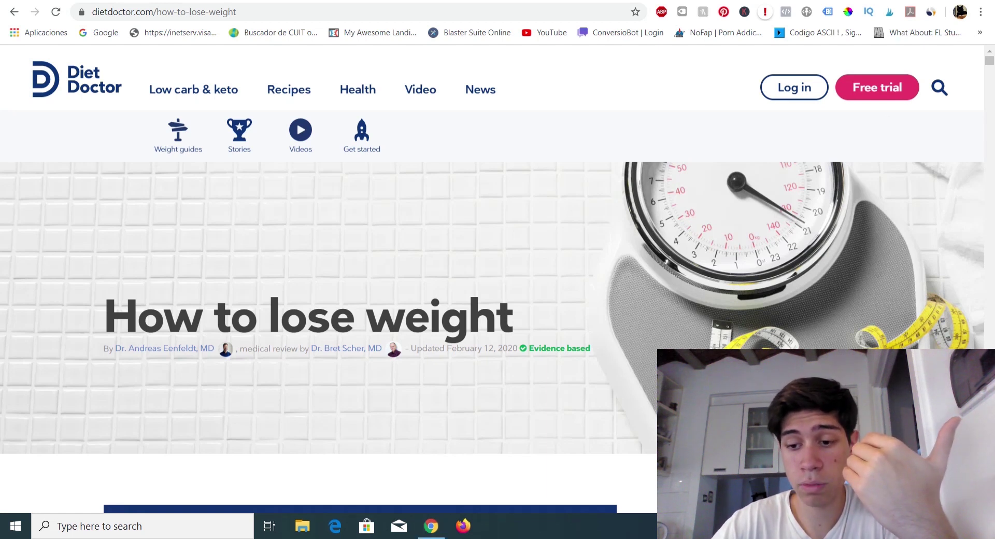
scroll(492, 280, "down", 10)
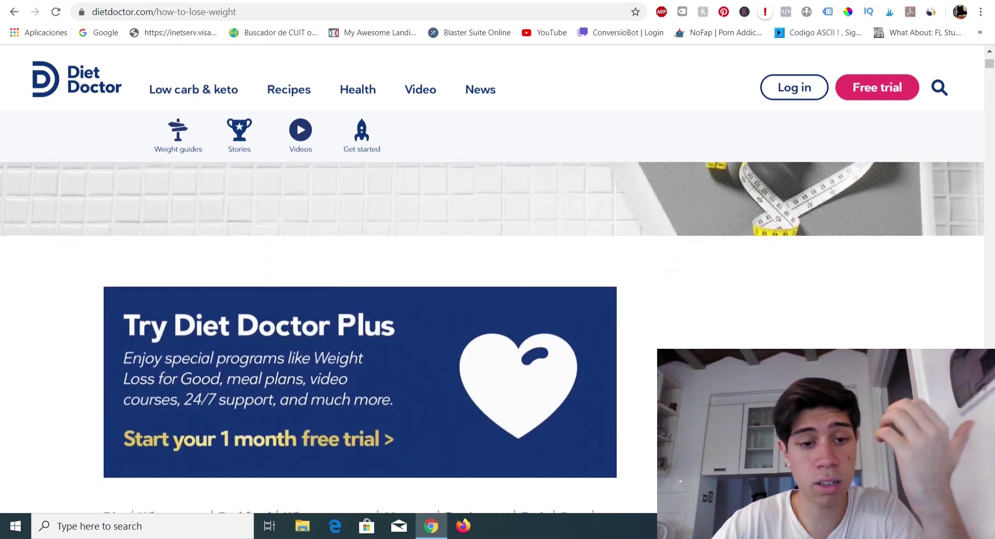
scroll(492, 280, "down", 17)
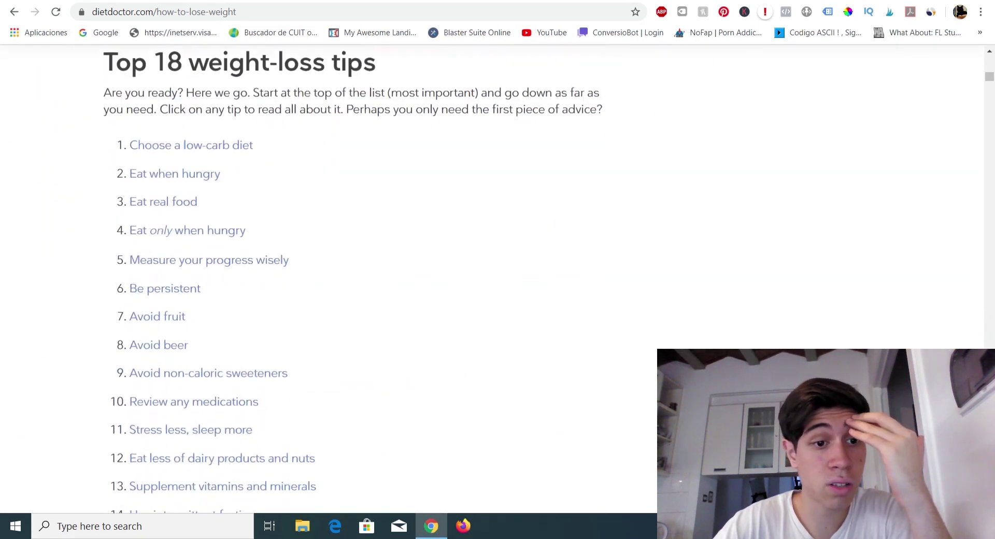
scroll(492, 280, "down", 20)
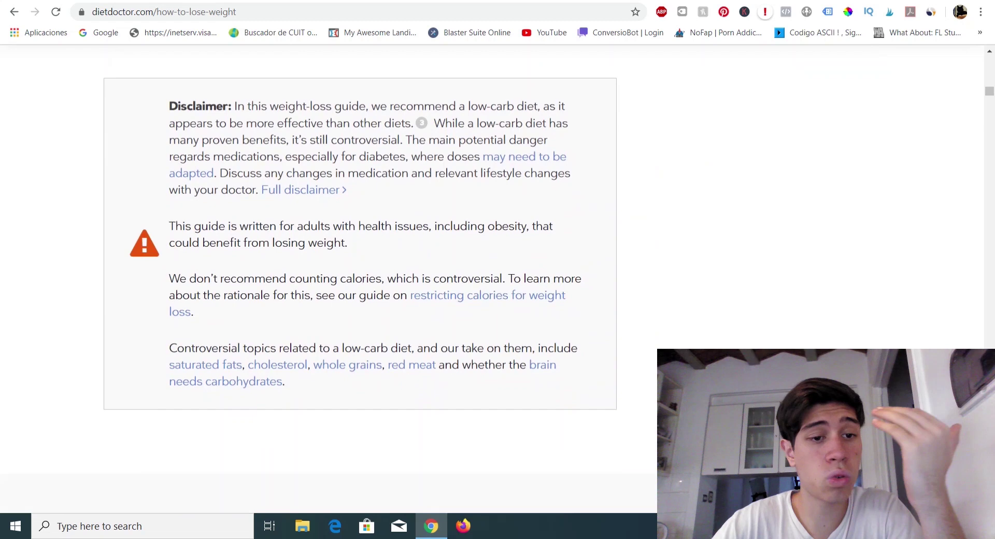
scroll(831, 258, "down", 20)
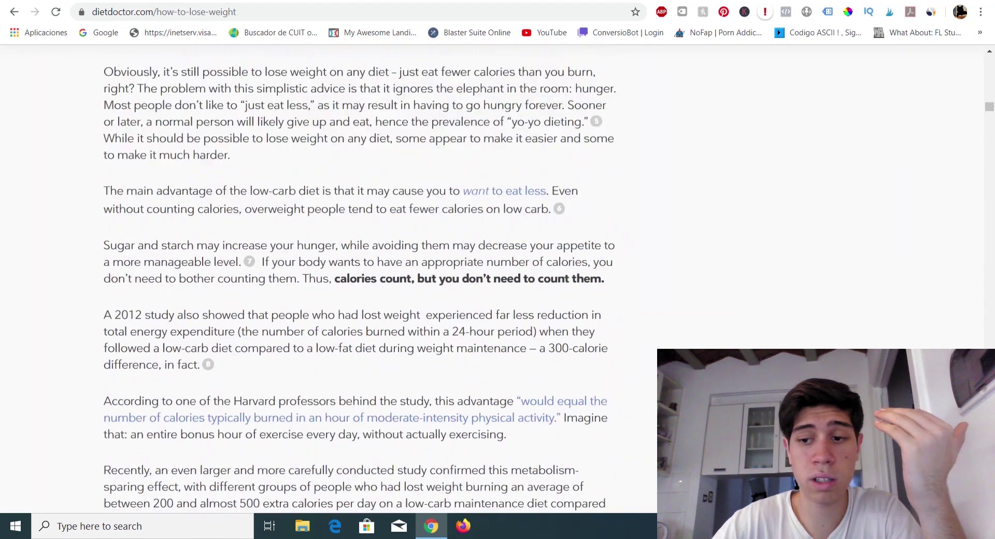
scroll(830, 257, "down", 20)
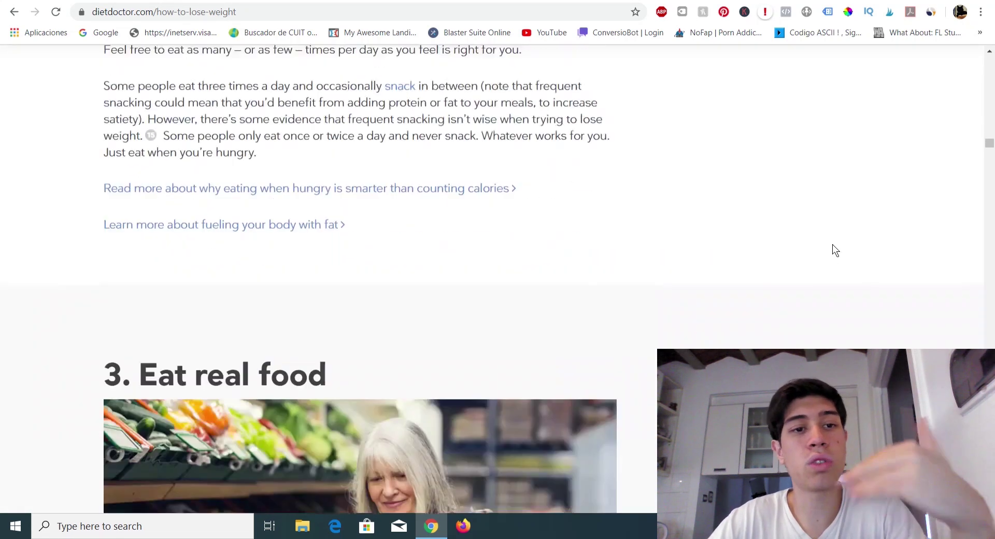
scroll(731, 157, "down", 15)
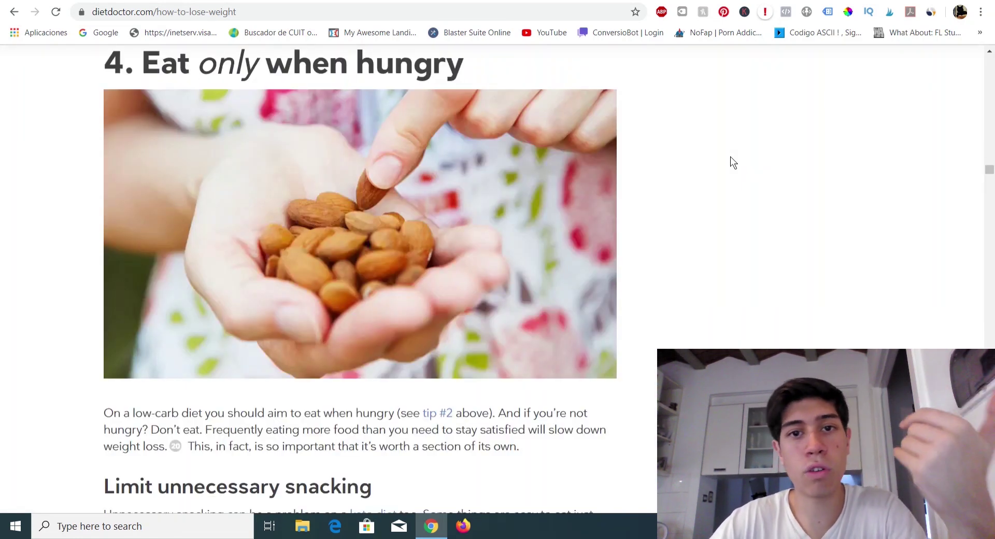
scroll(730, 157, "down", 15)
scroll(731, 157, "down", 15)
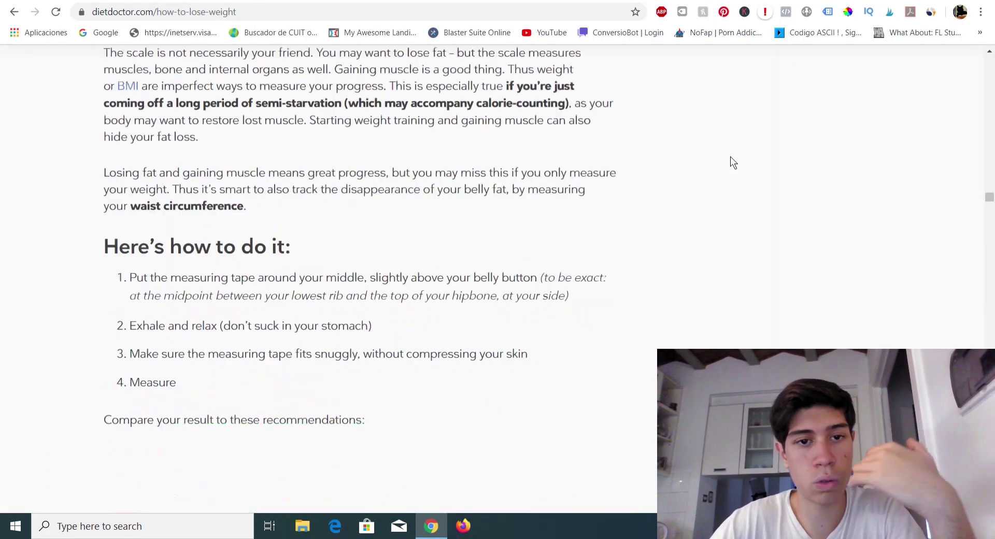
scroll(730, 157, "down", 15)
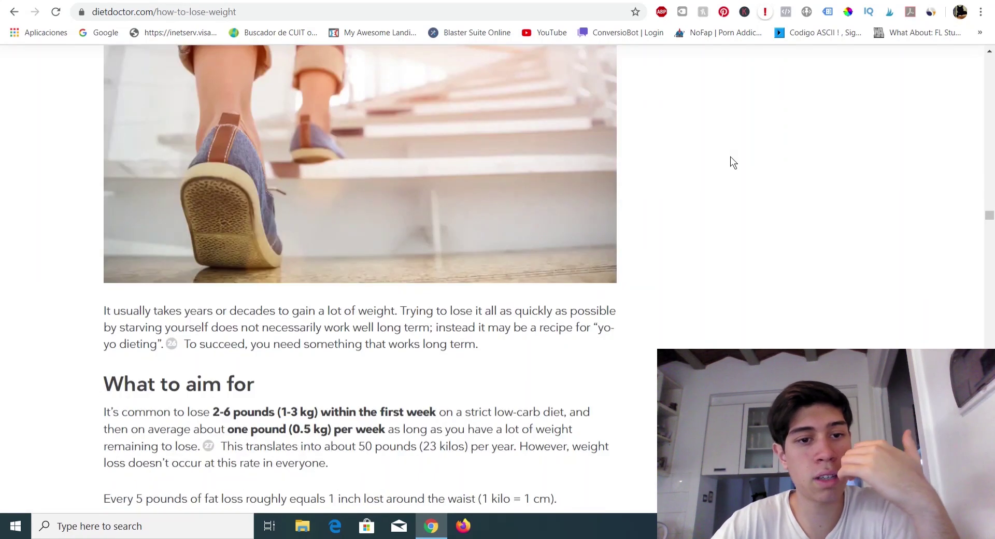
scroll(730, 156, "down", 15)
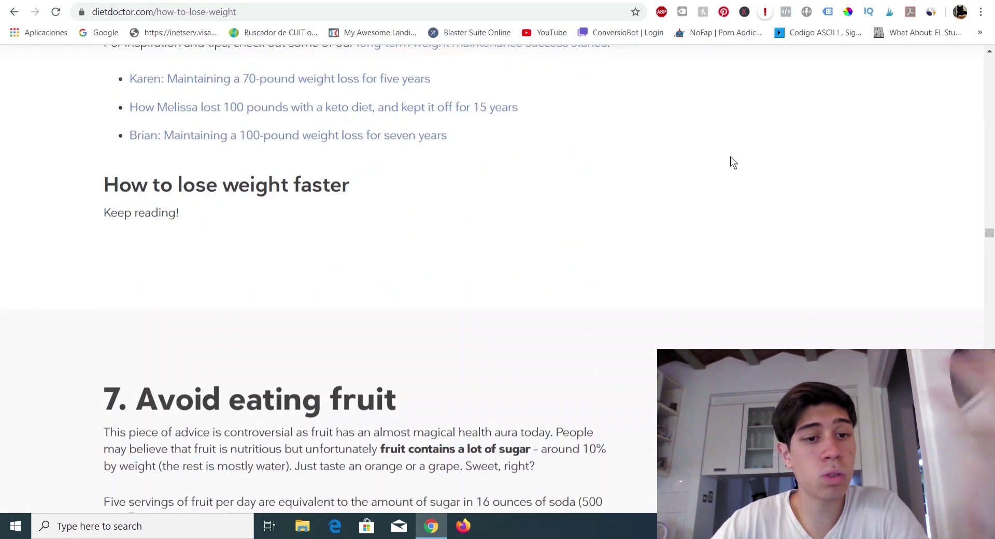
scroll(492, 254, "down", 7)
scroll(534, 168, "down", 15)
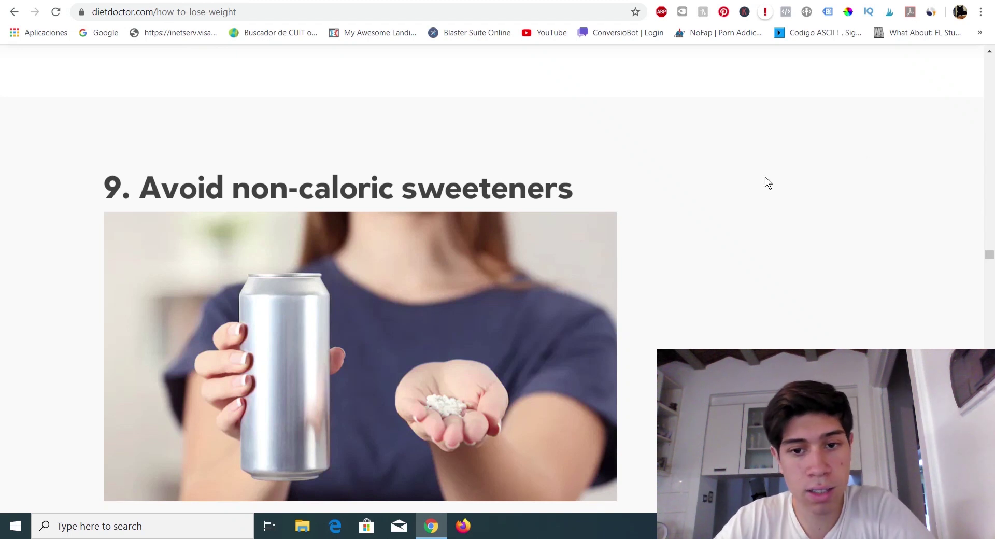
scroll(765, 191, "down", 15)
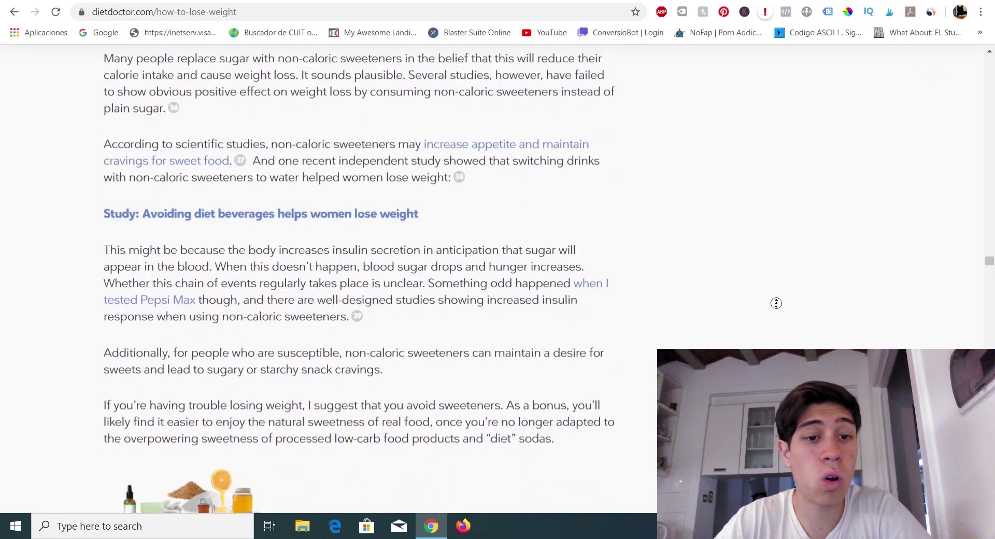
scroll(782, 294, "down", 2)
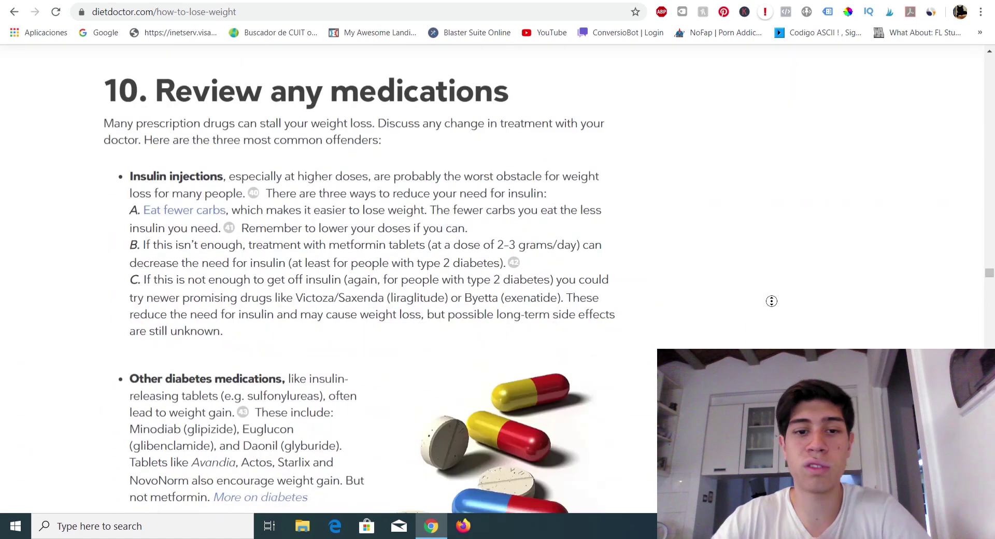
left_click(872, 265)
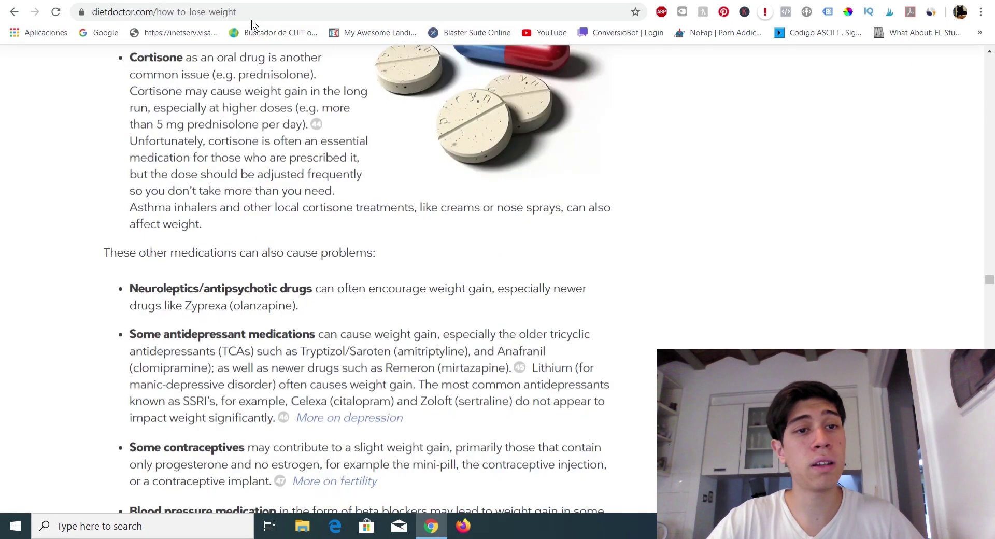
Copy the Diet Doctor article's web address and return to the Sniply dashboard.
left_click(251, 19)
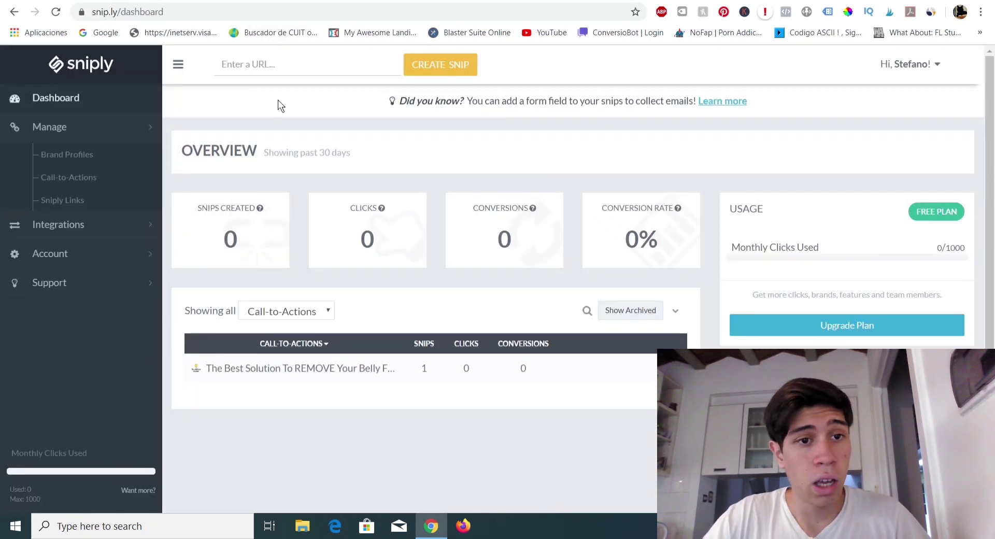
left_click(272, 63)
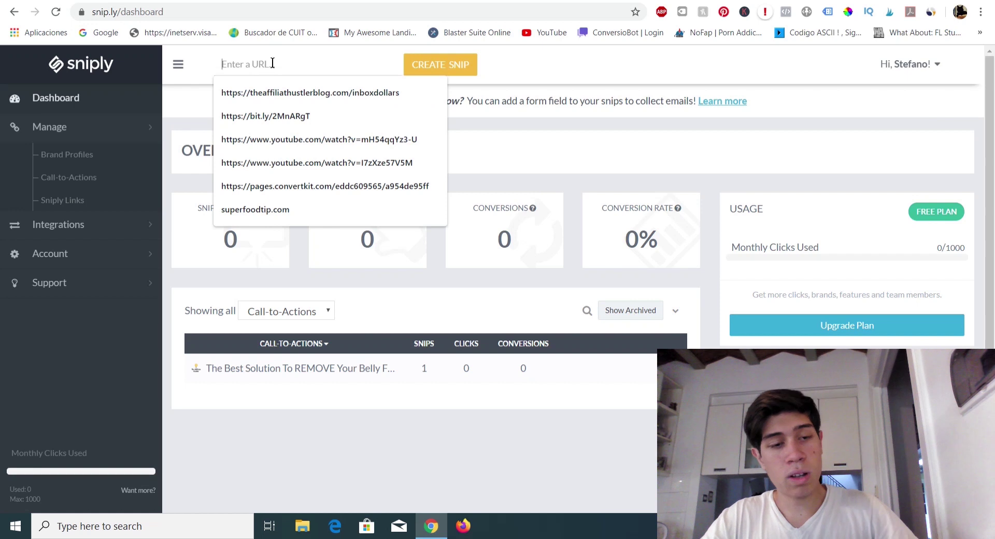
left_click(819, 102)
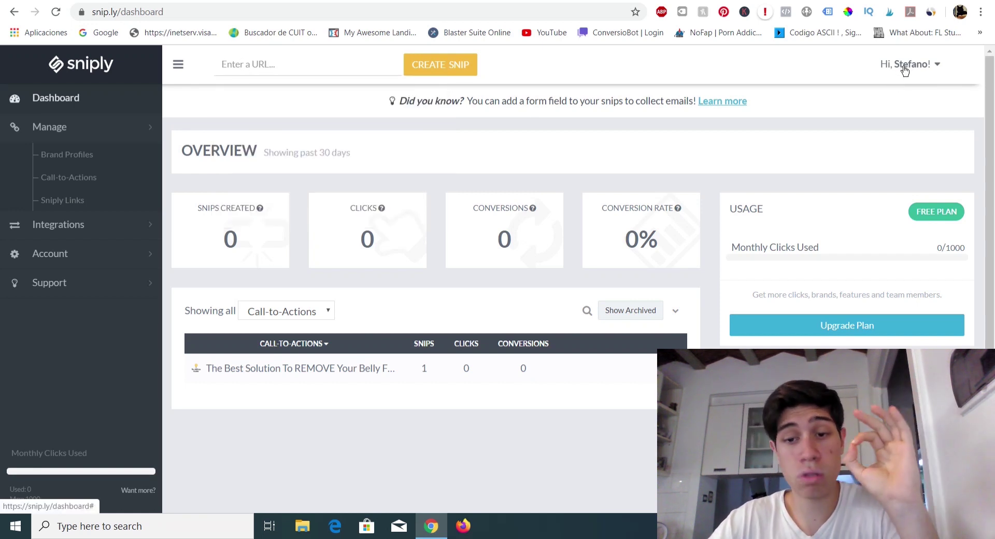
left_click(908, 68)
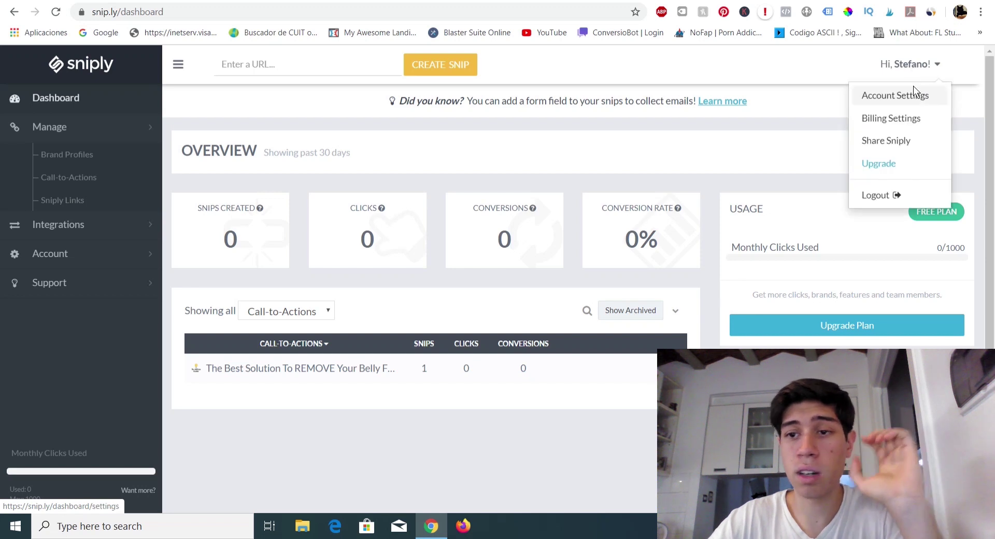
left_click(878, 73)
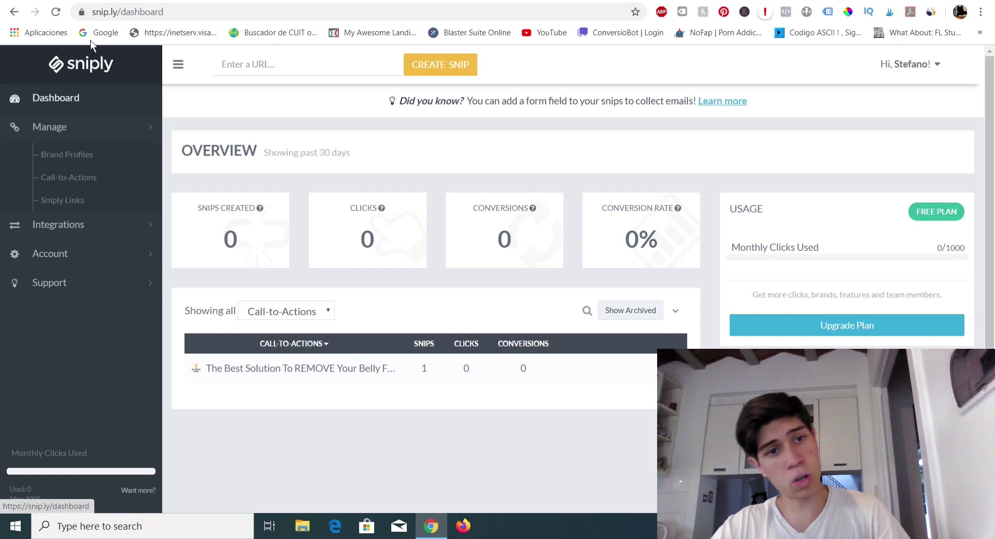
left_click(291, 65)
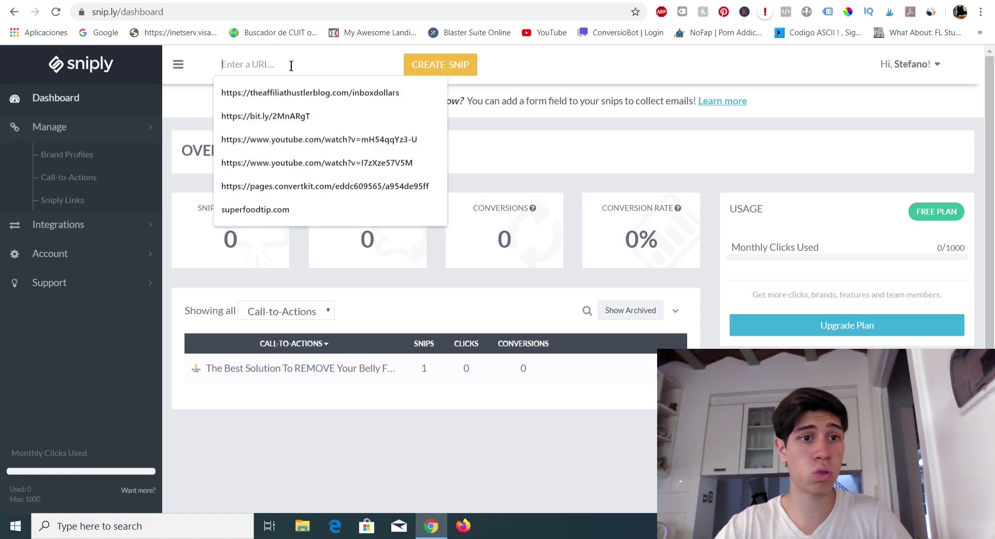
key("ctrl+v")
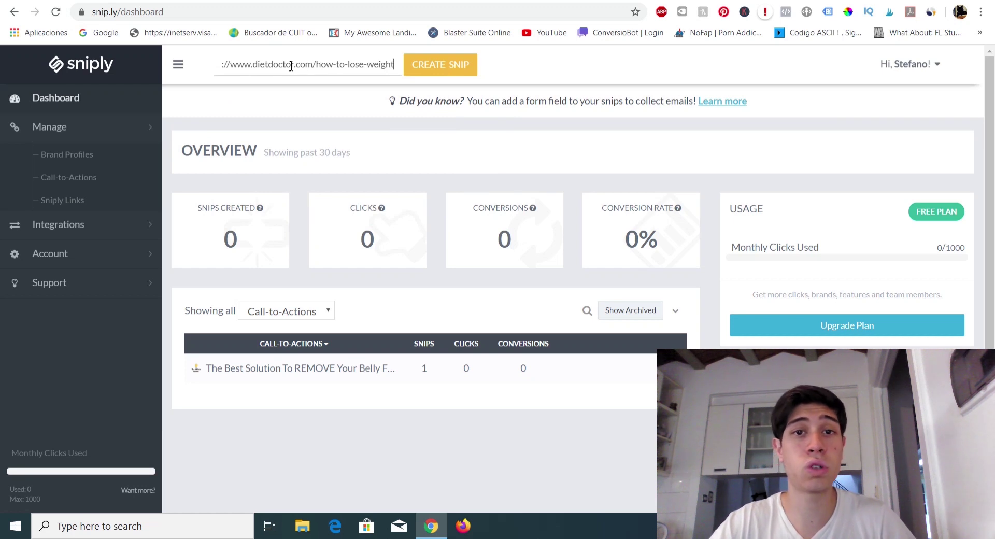
left_click(440, 65)
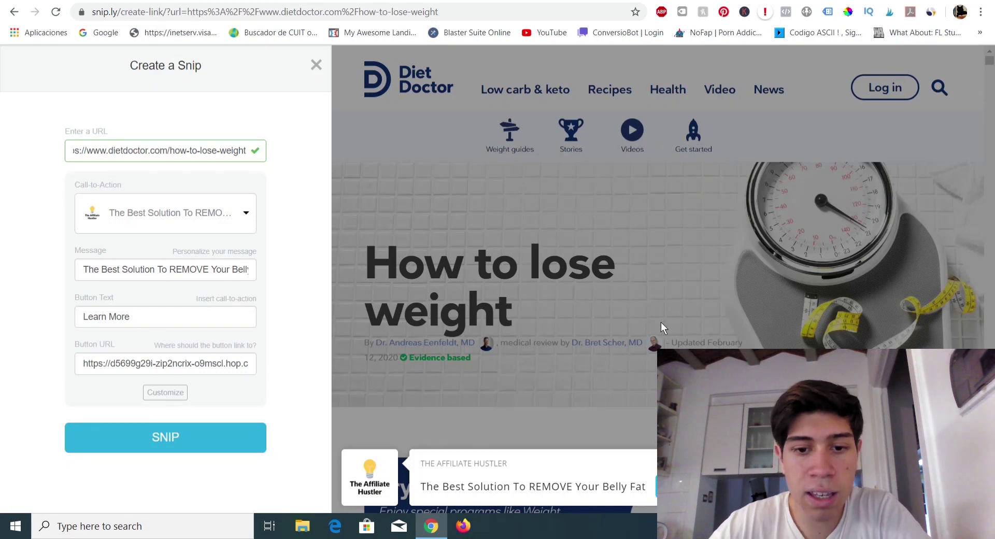
left_click_drag(162, 157, 5, 160)
Start a new call-to-action for the snip and select The Affiliate Hustler as its brand.
left_click(167, 216)
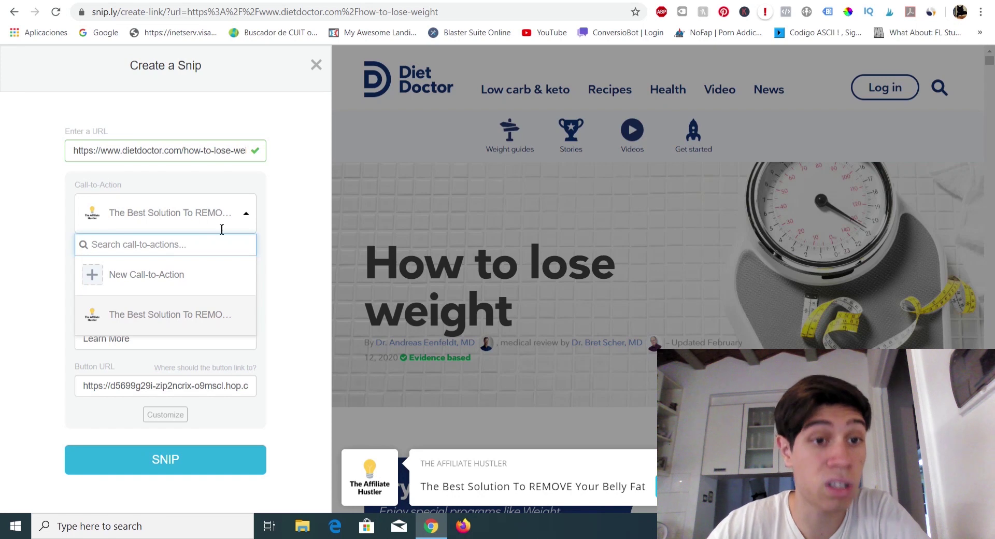
left_click(134, 276)
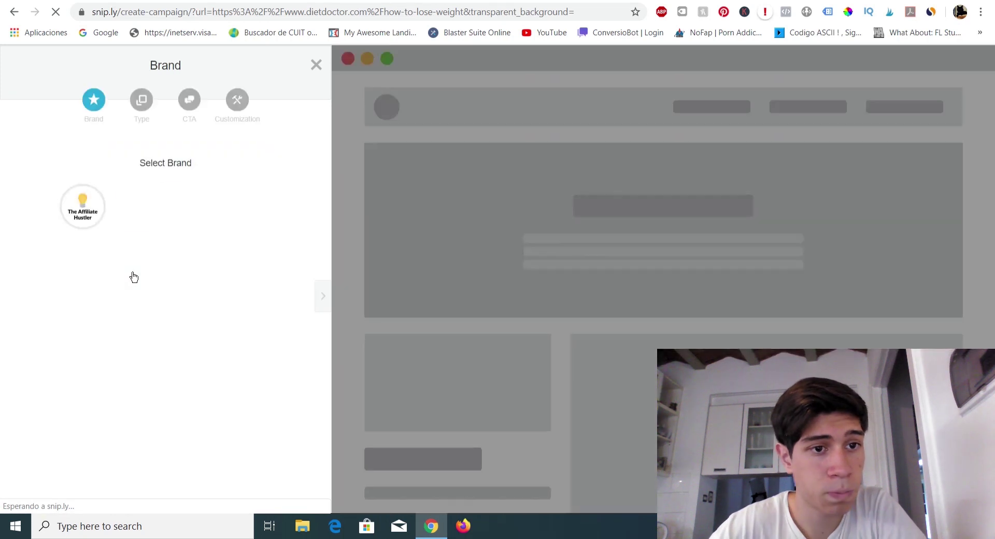
left_click(82, 208)
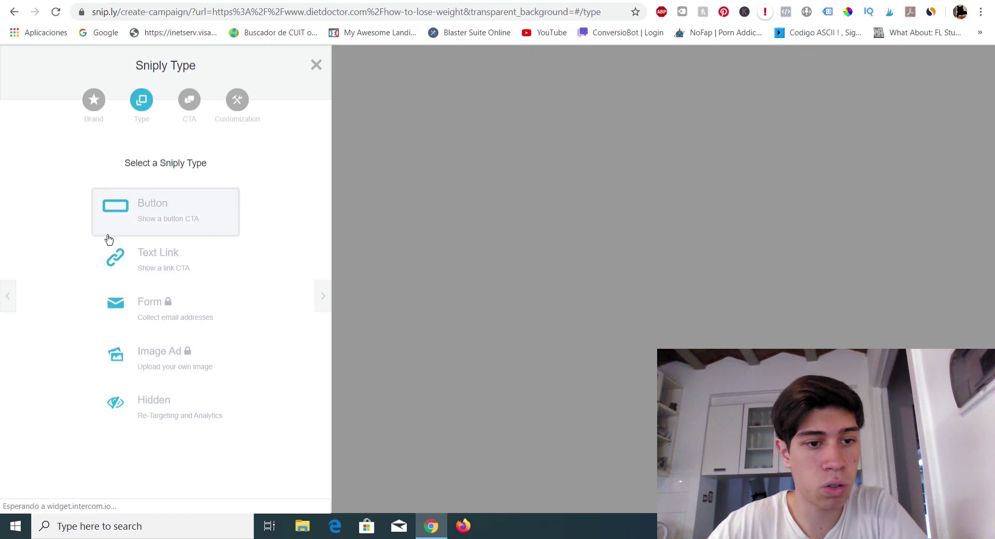
Choose the Button type for the snip and set its message to "Hey checkout this keto diet e-book".
left_click(166, 407)
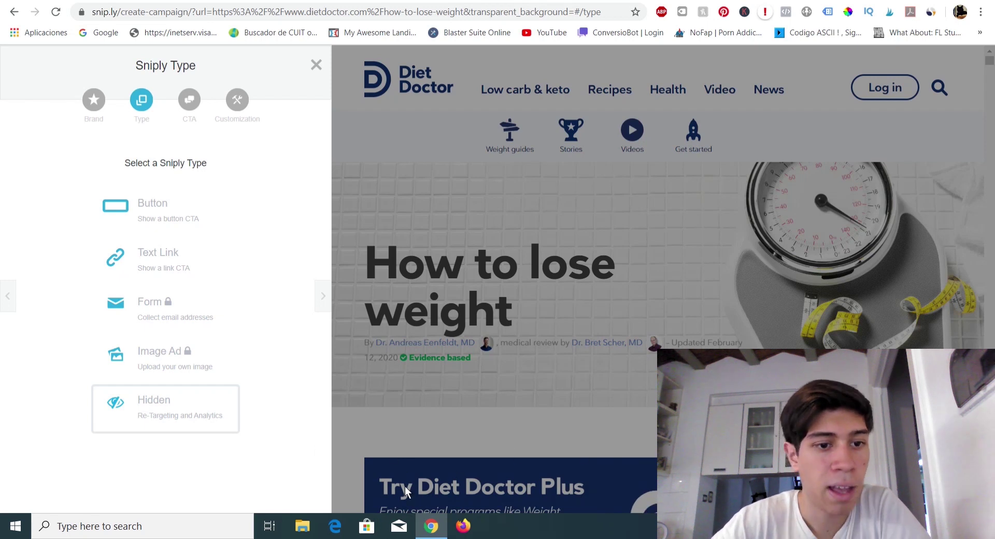
left_click(183, 225)
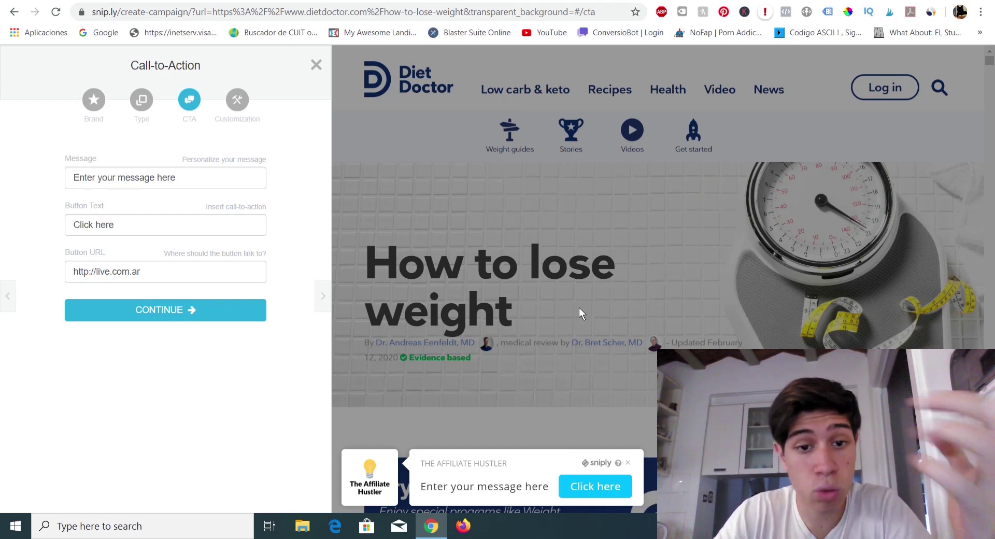
left_click(66, 217)
left_click_drag(66, 218, 133, 194)
left_click_drag(206, 179, 24, 167)
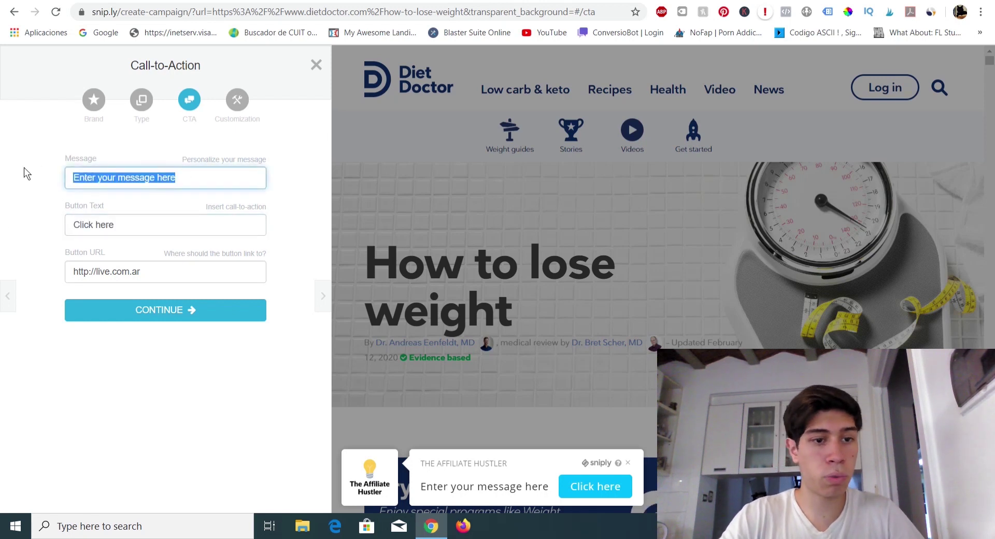
type("HE")
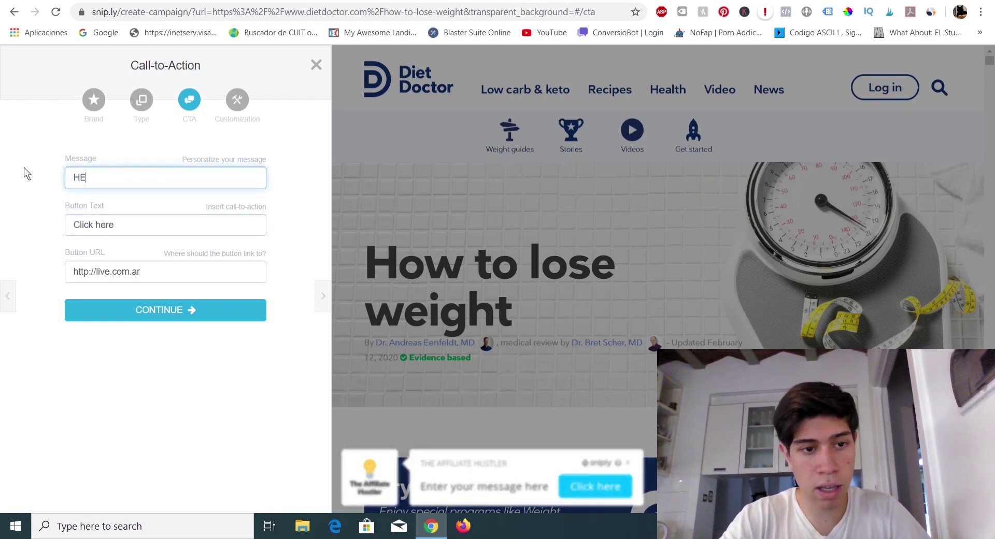
type("y c")
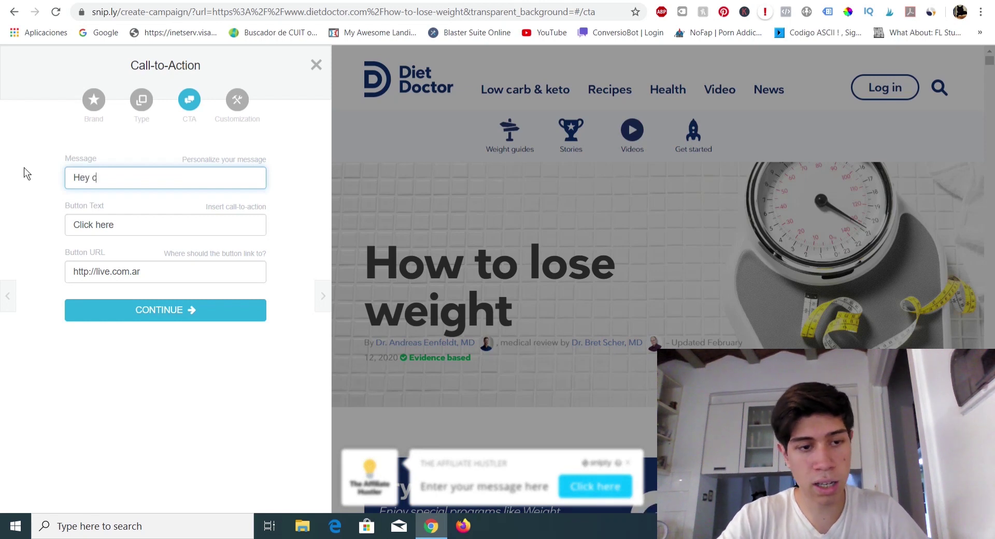
type("heckout this keto diet e-book")
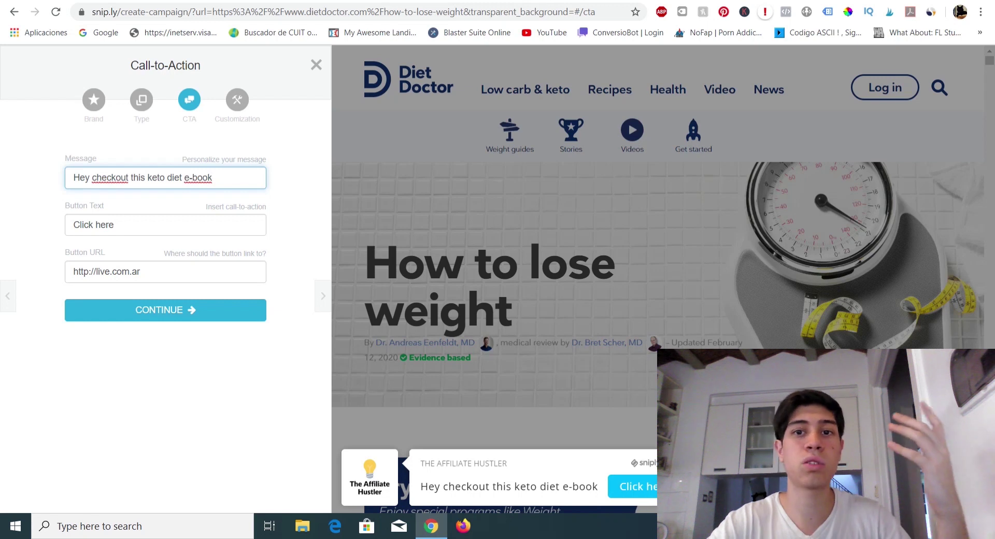
Open clickbank.com in a separate browser tab.
key("ctrl+t")
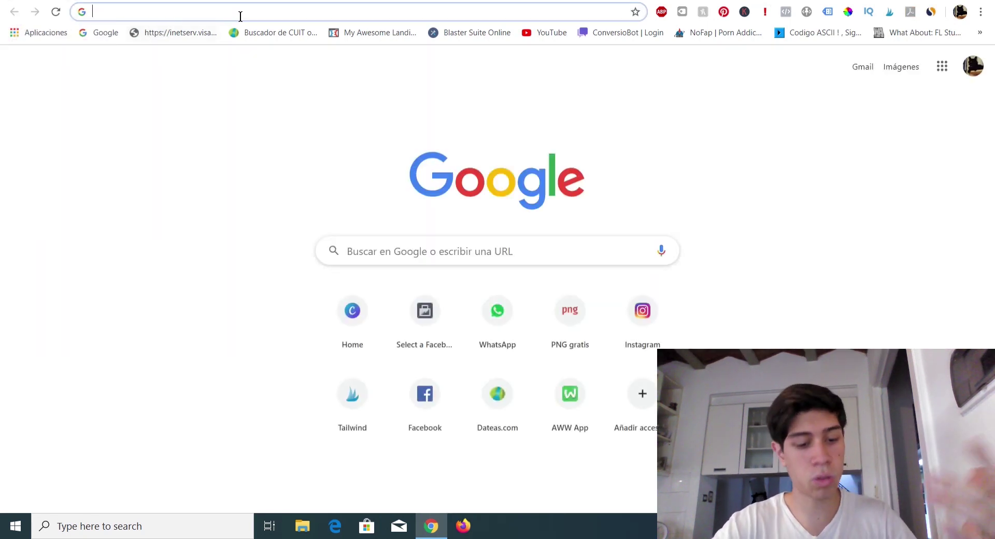
type("cli")
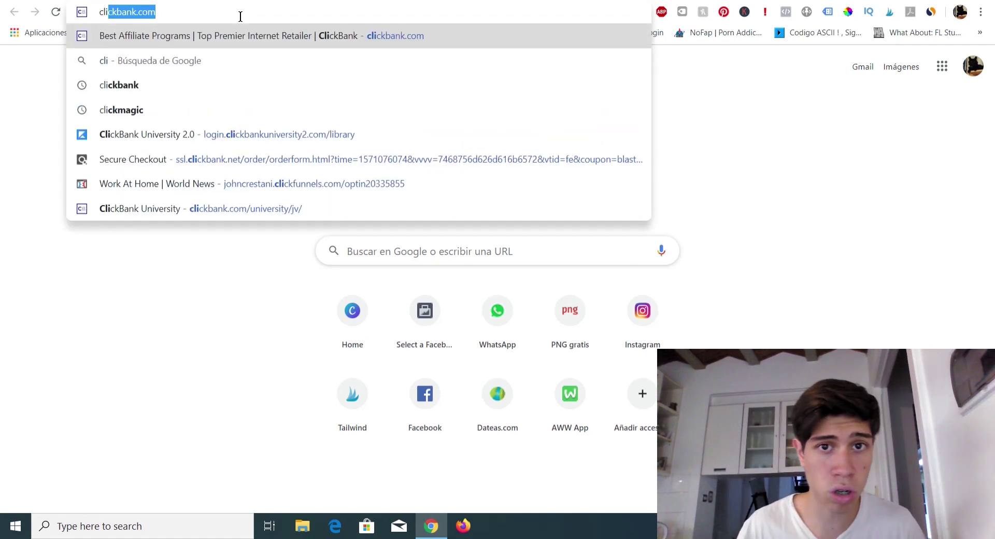
key("Return")
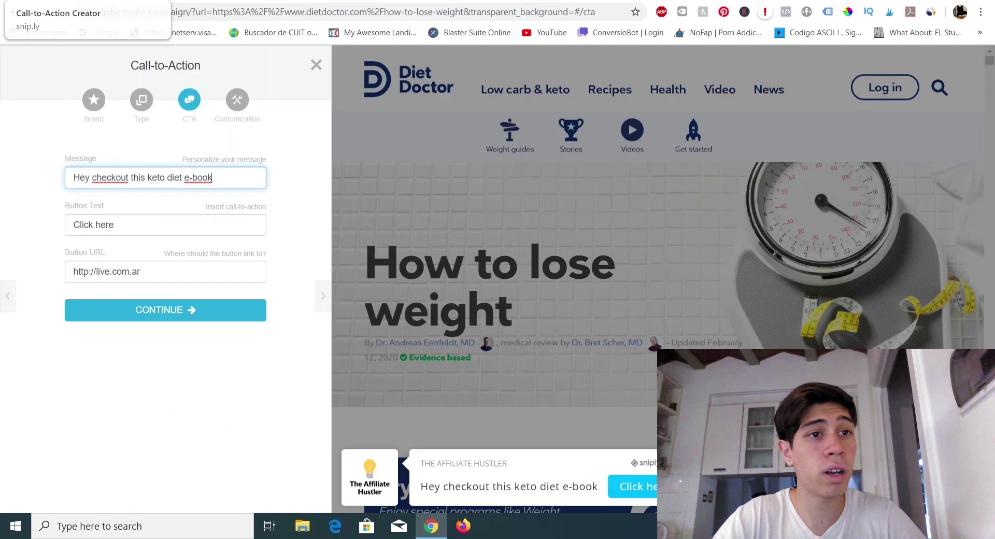
In the Sniply call-to-action, set the button text to "Get Your Now!" and end the message with an exclamation mark.
left_click_drag(161, 274, 1, 280)
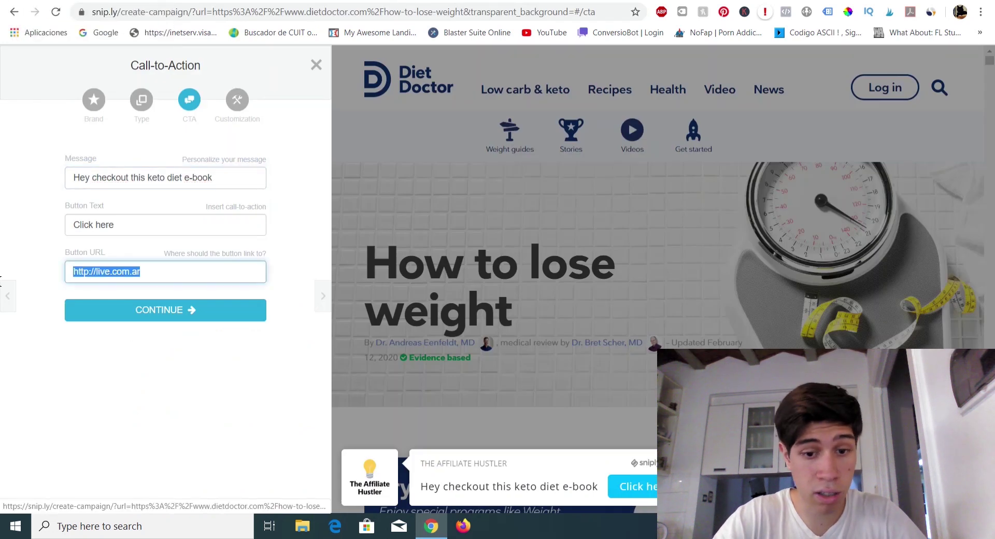
left_click_drag(116, 225, 61, 235)
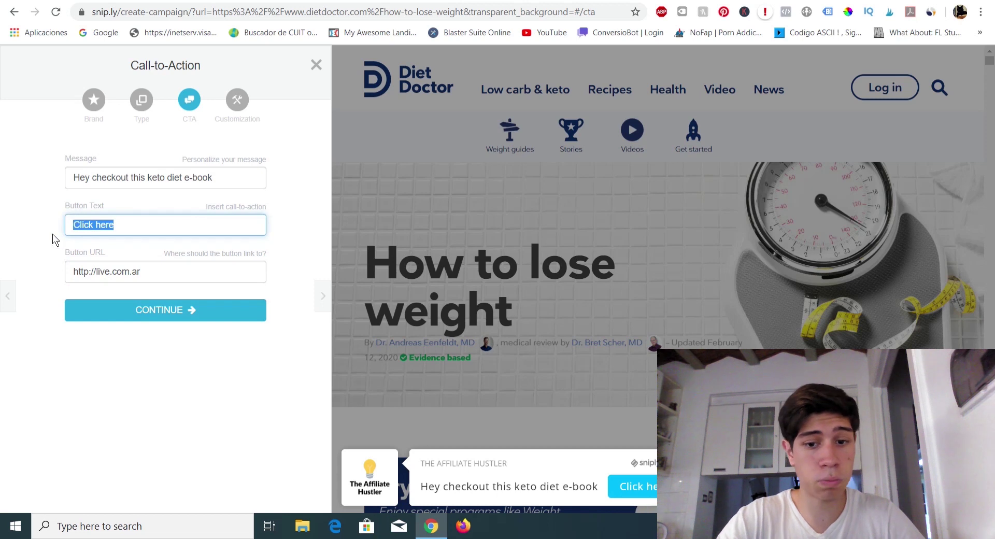
type("Get ")
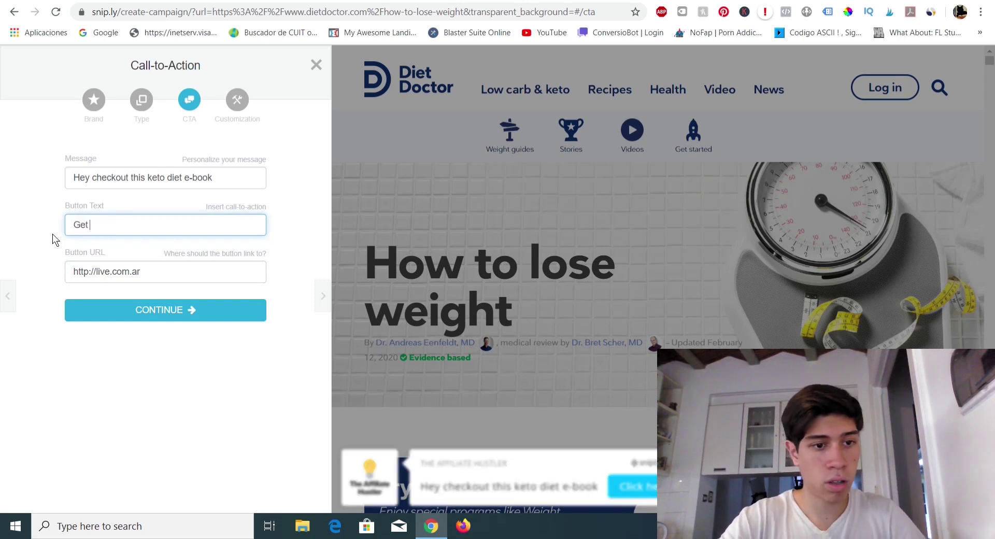
type("Your NO")
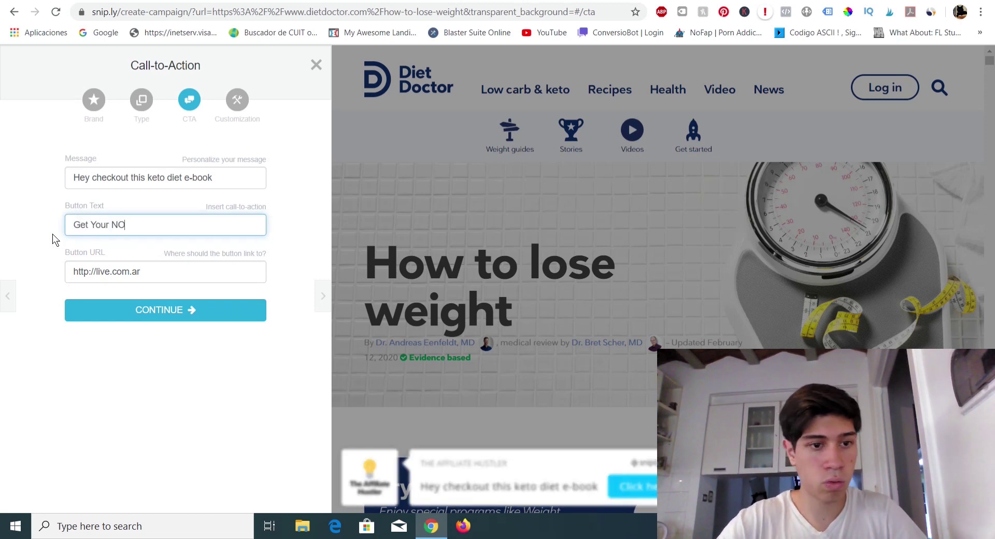
key("BackSpace")
type("ow!")
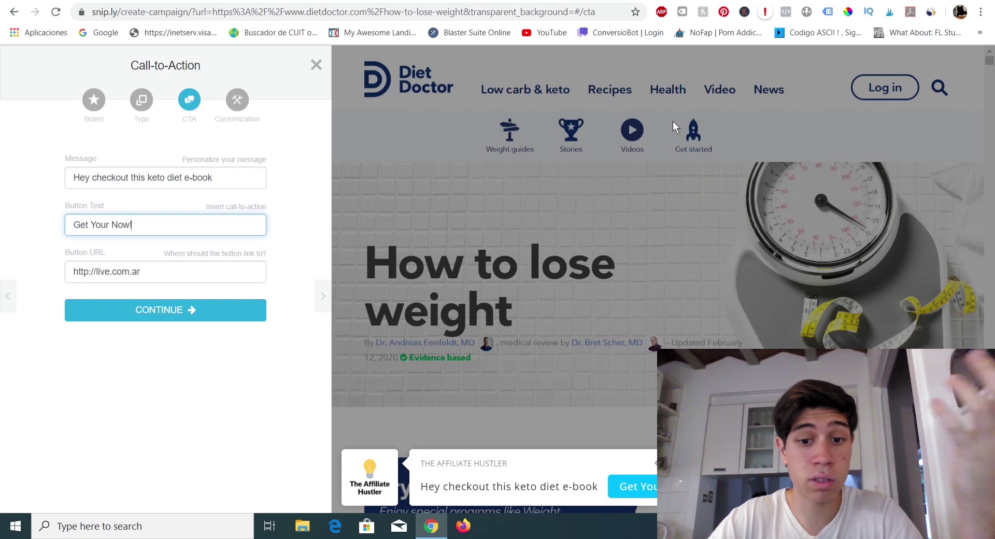
left_click(235, 175)
type("!!")
key("BackSpace")
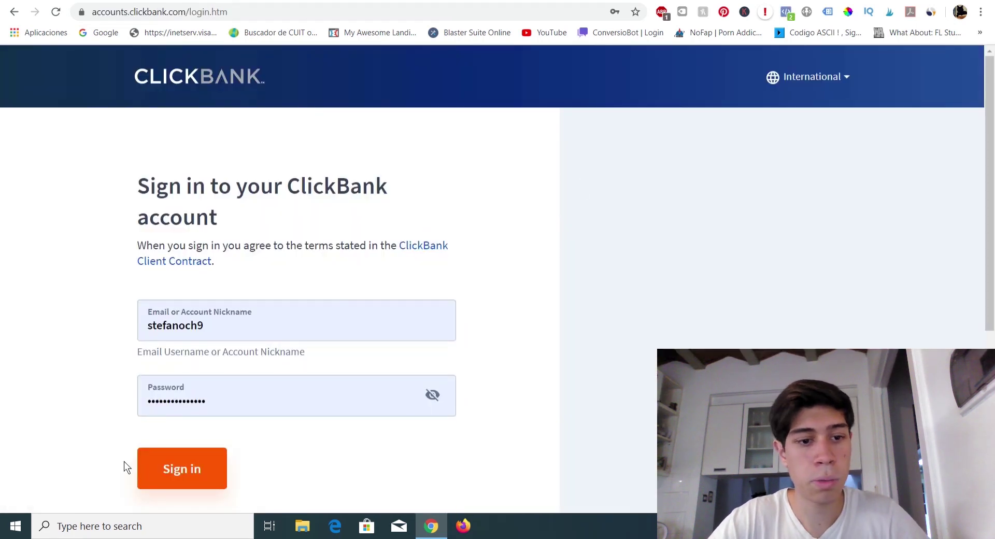
Sign in to ClickBank with the prefilled account credentials and open the Marketplace.
left_click(183, 474)
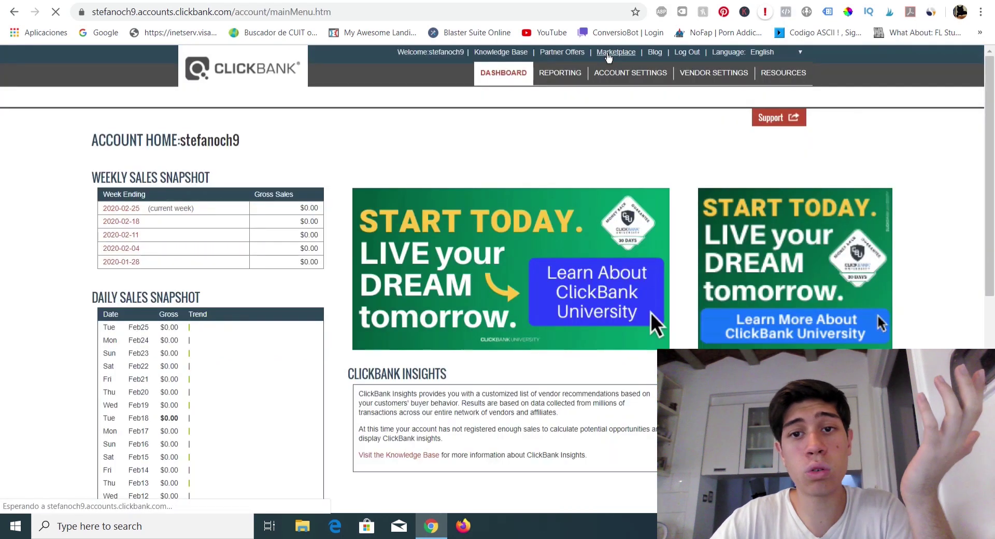
left_click(609, 53)
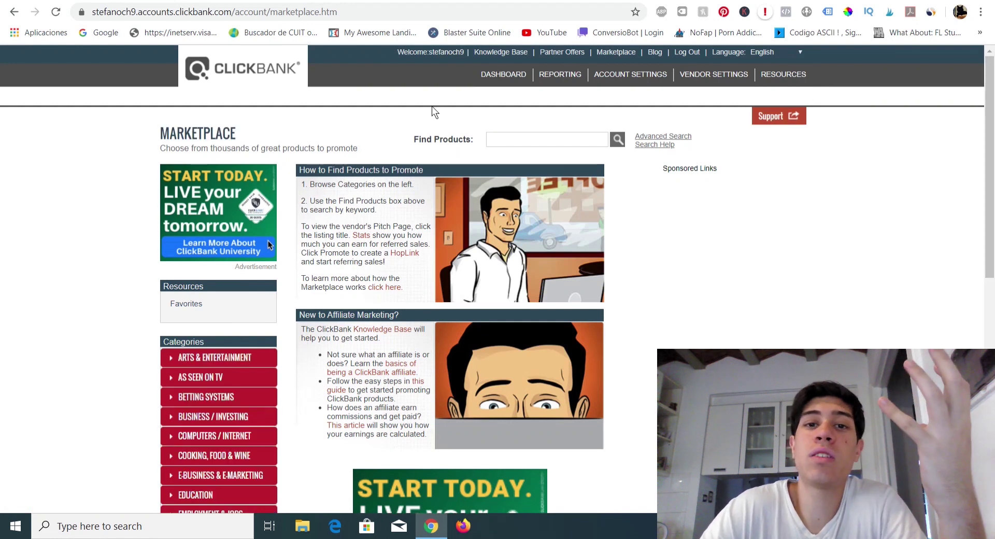
key("ctrl+Tab")
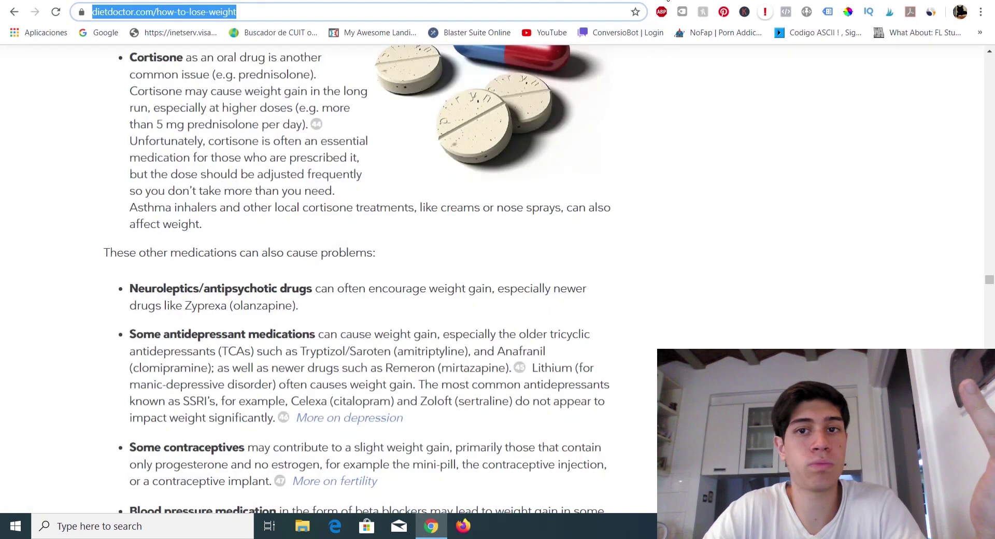
key("ctrl+Tab")
Look through the Marketplace categories and run a product search without a keyword.
scroll(985, 190, "down", 3)
left_click_drag(985, 189, 972, 218)
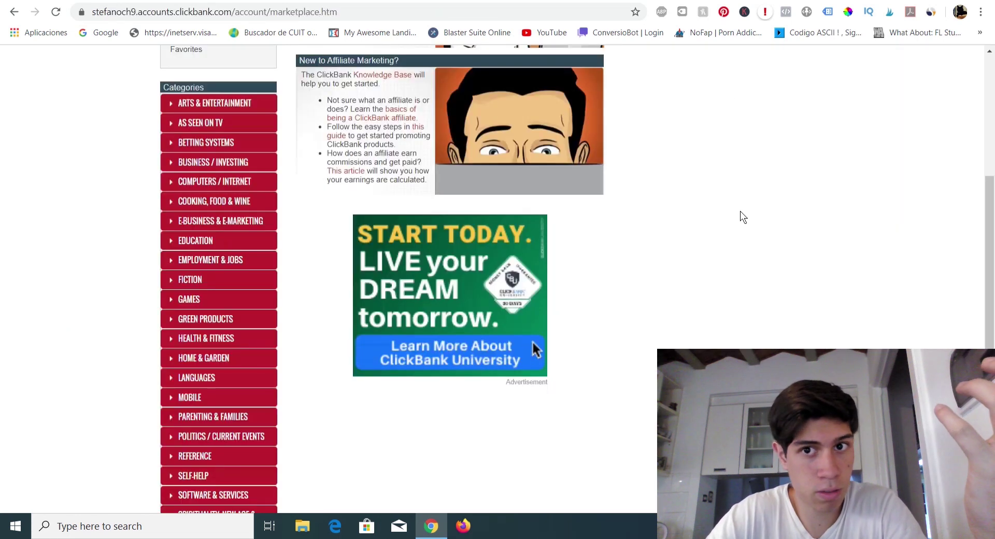
left_click_drag(993, 250, 994, 280)
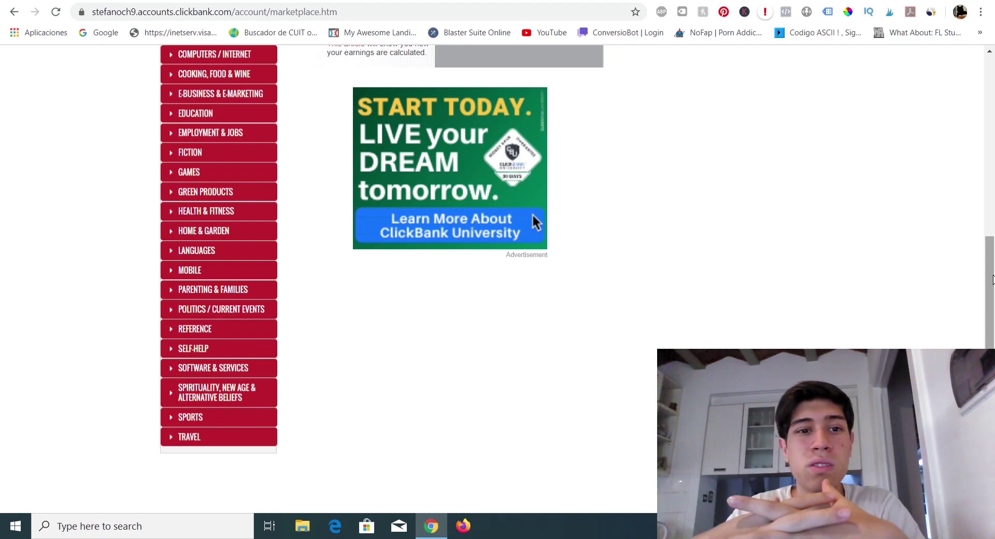
left_click(201, 118)
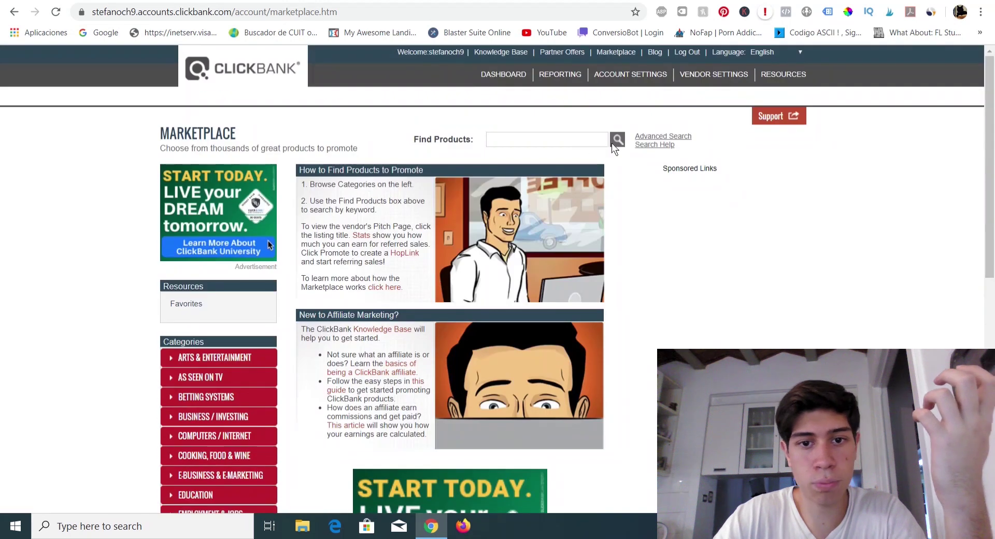
left_click(616, 140)
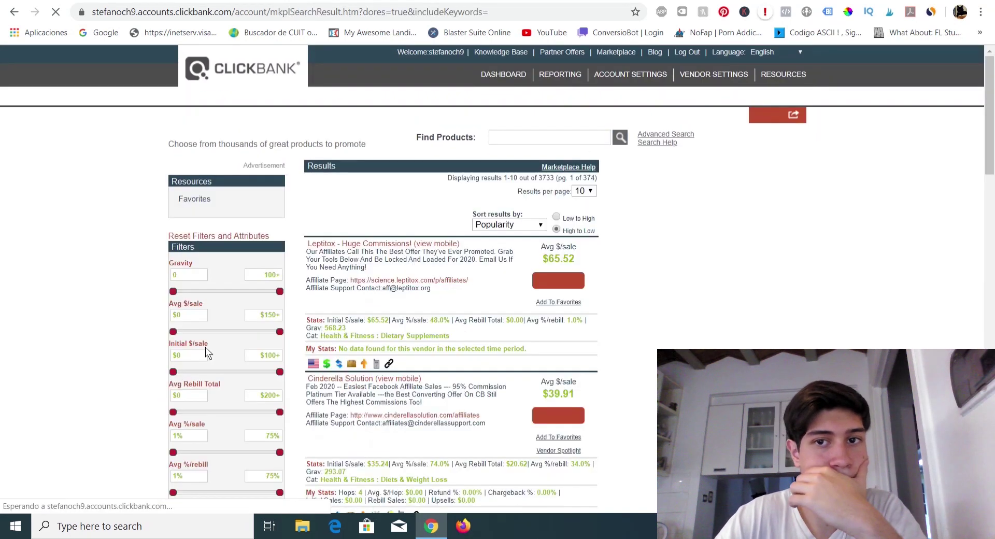
Generate a HopLink for the Leptitox offer with the tracking ID sniply, copy it and close the generator.
left_click(554, 291)
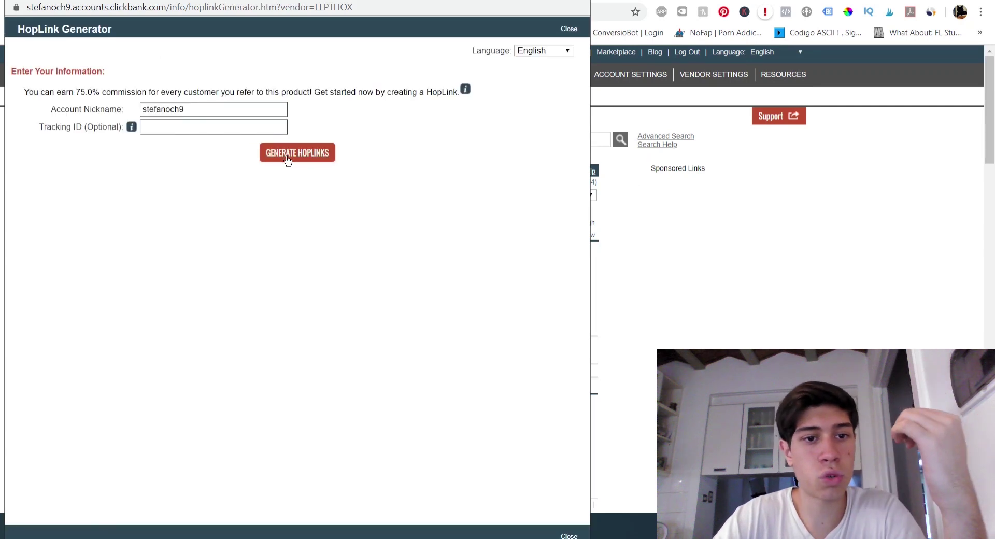
left_click(170, 126)
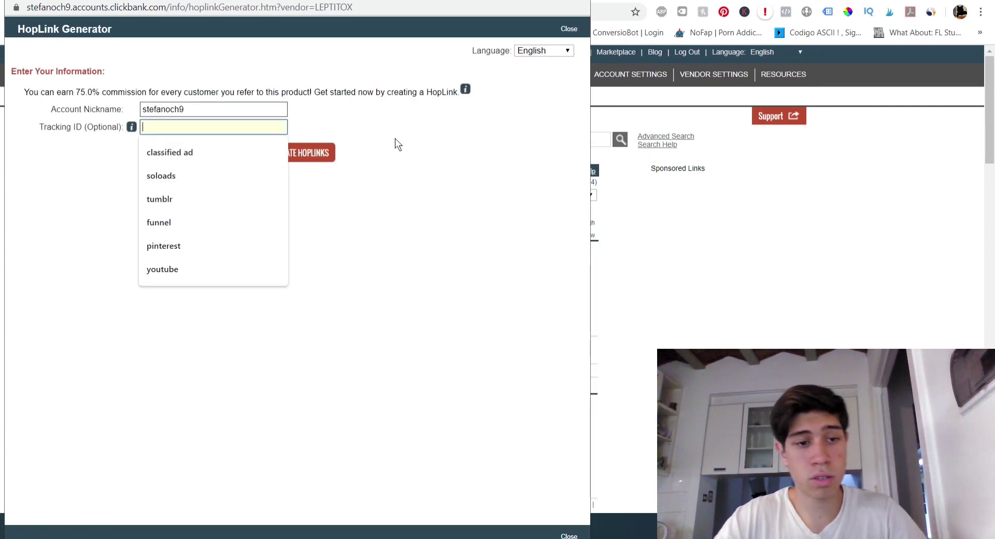
type("sn")
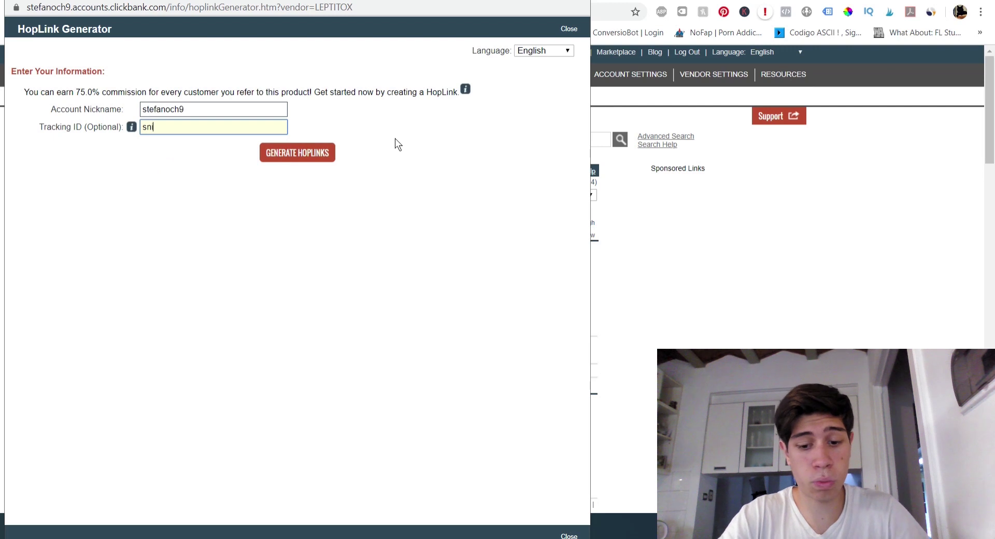
type("iply")
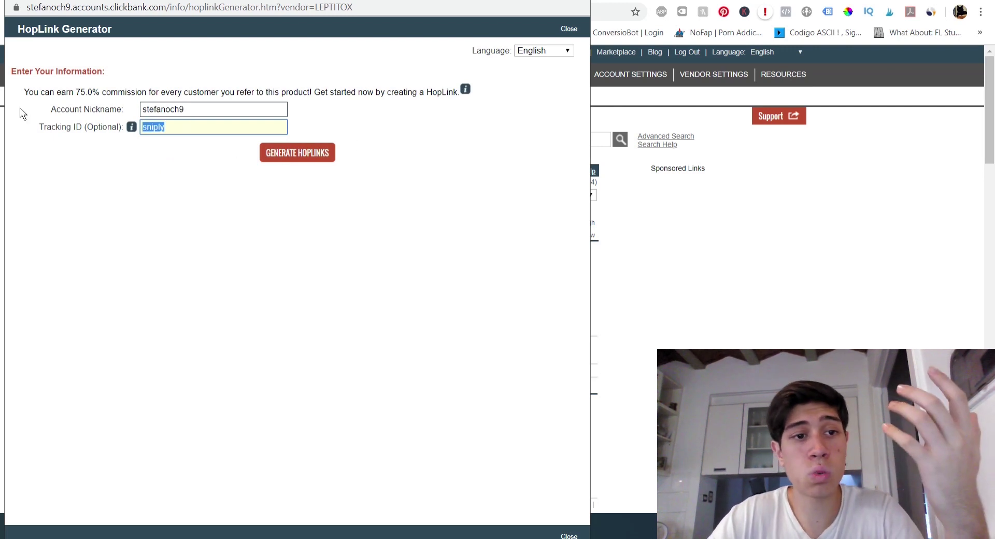
left_click(296, 156)
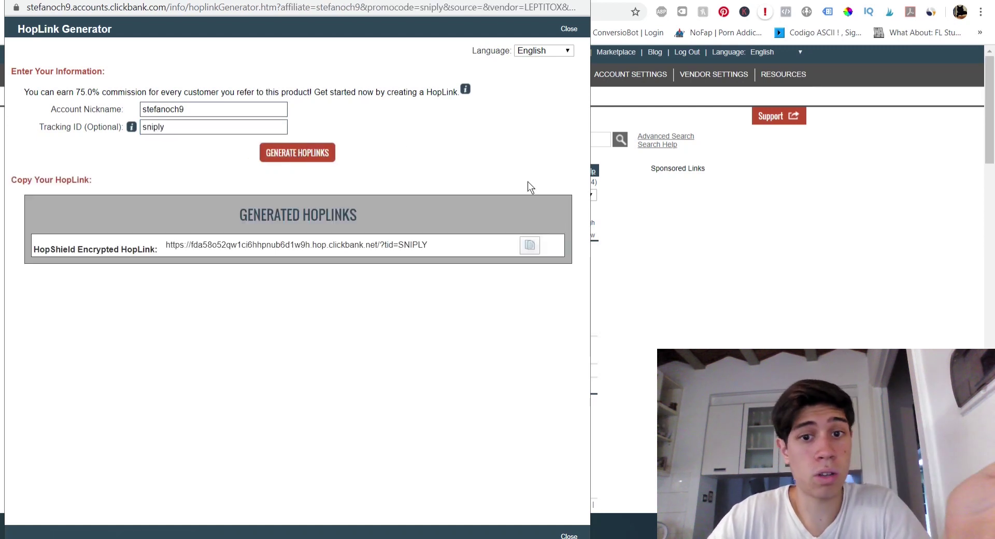
left_click(532, 248)
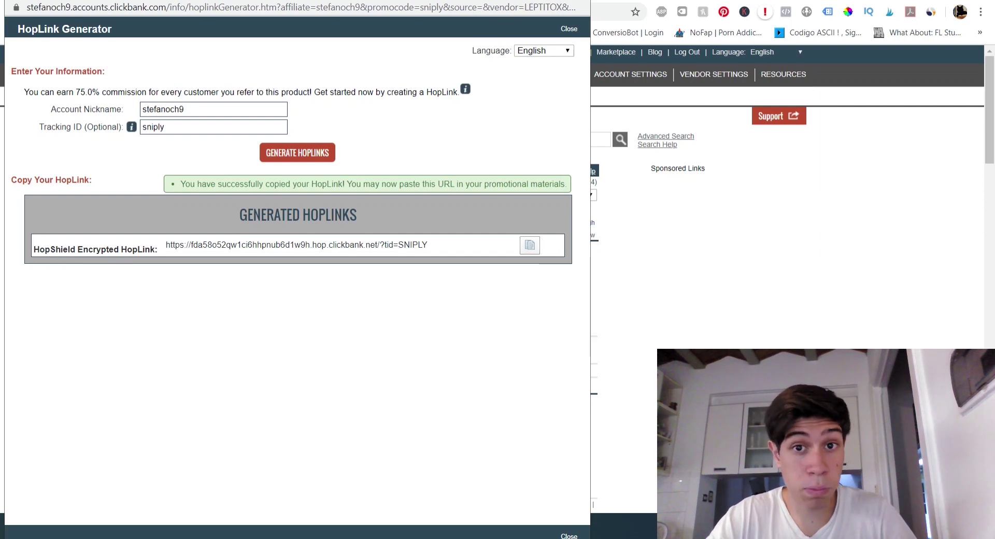
left_click(583, 1)
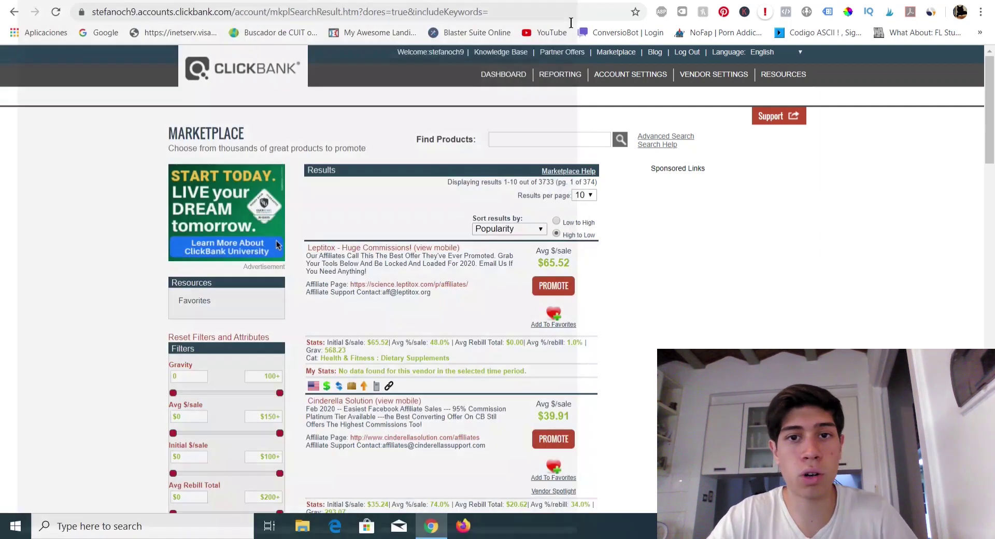
Return to the Sniply call-to-action and replace the button URL with the copied ClickBank HopLink.
key("alt+Tab")
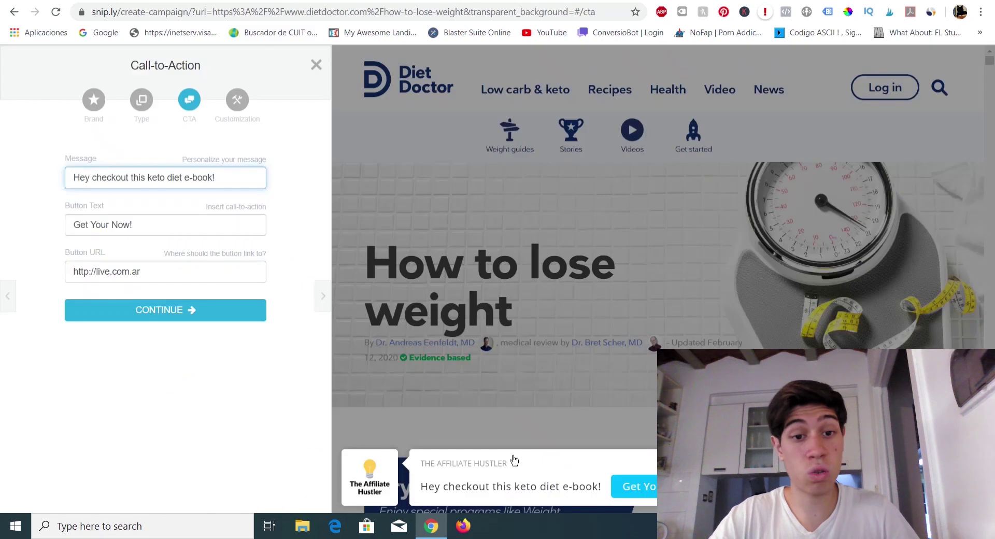
left_click_drag(130, 272, 2, 272)
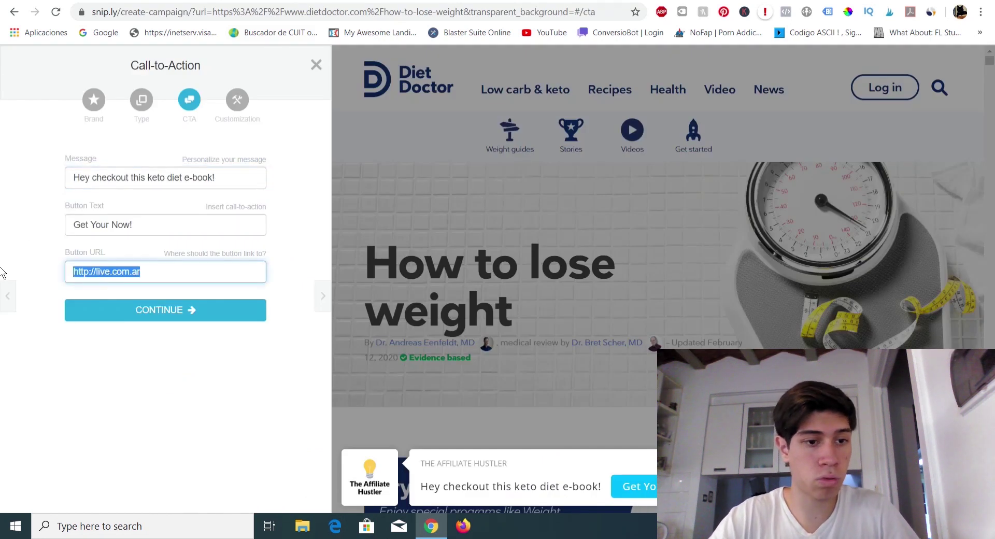
key("ctrl+v")
left_click_drag(266, 272, 3, 280)
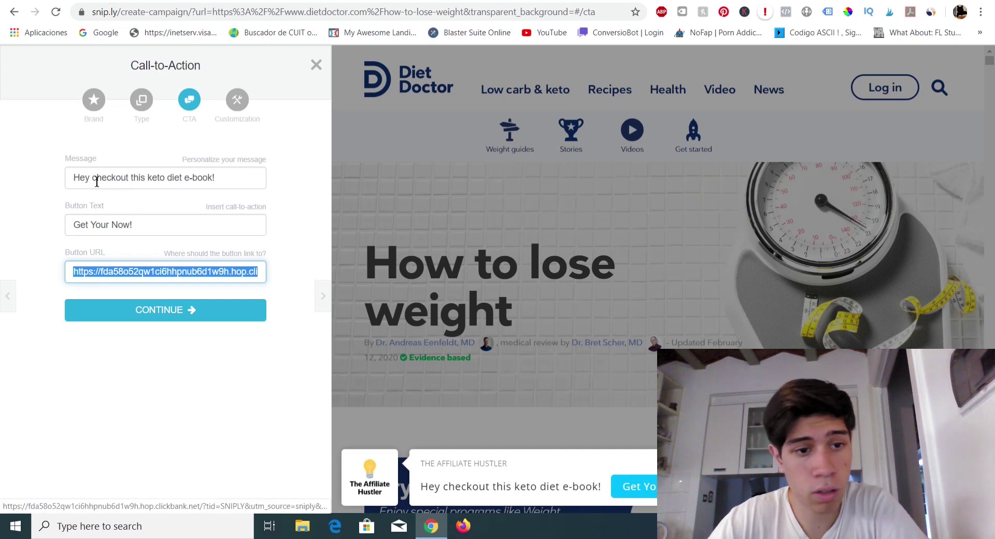
Correct the call-to-action's button text to "Get Yours Now!" and check the button URL.
left_click(111, 228)
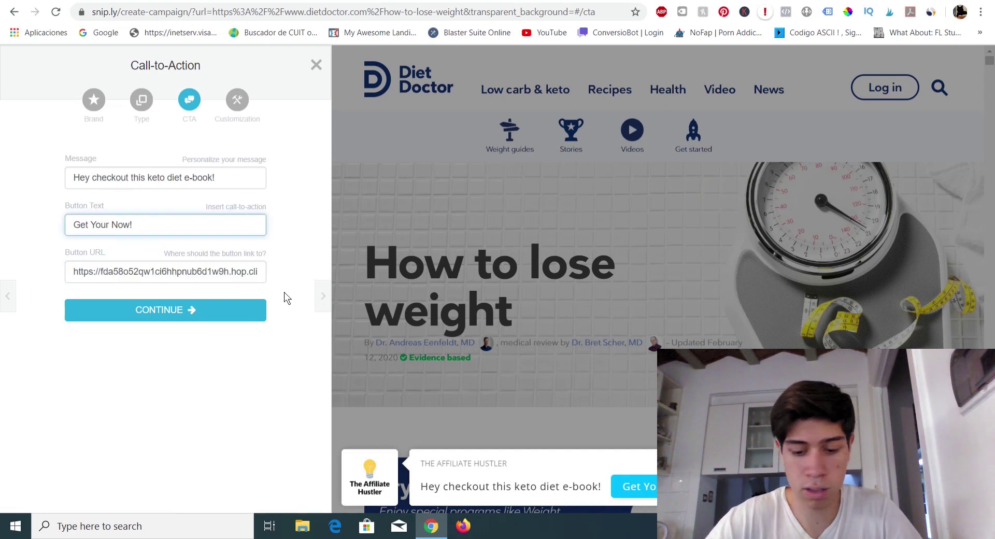
type("s")
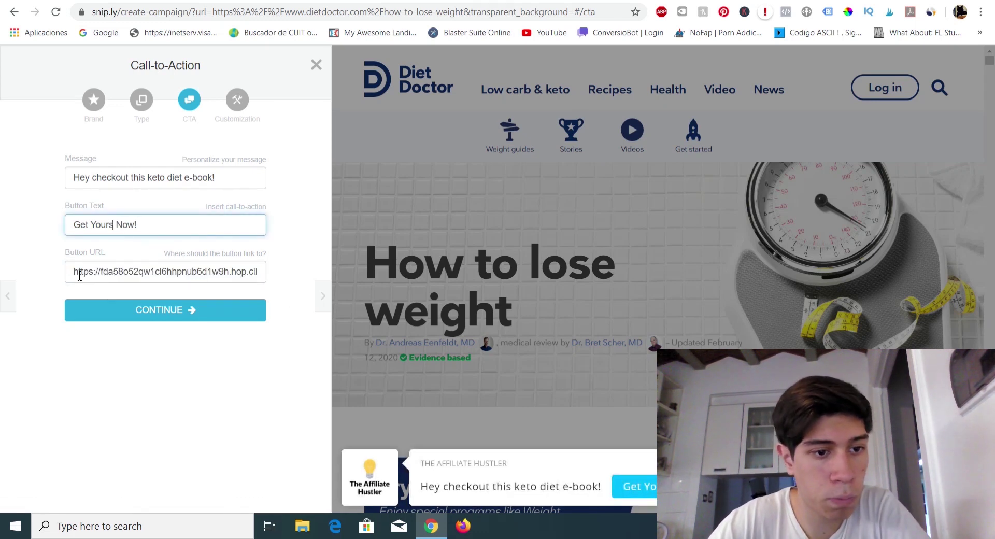
left_click_drag(77, 272, 298, 271)
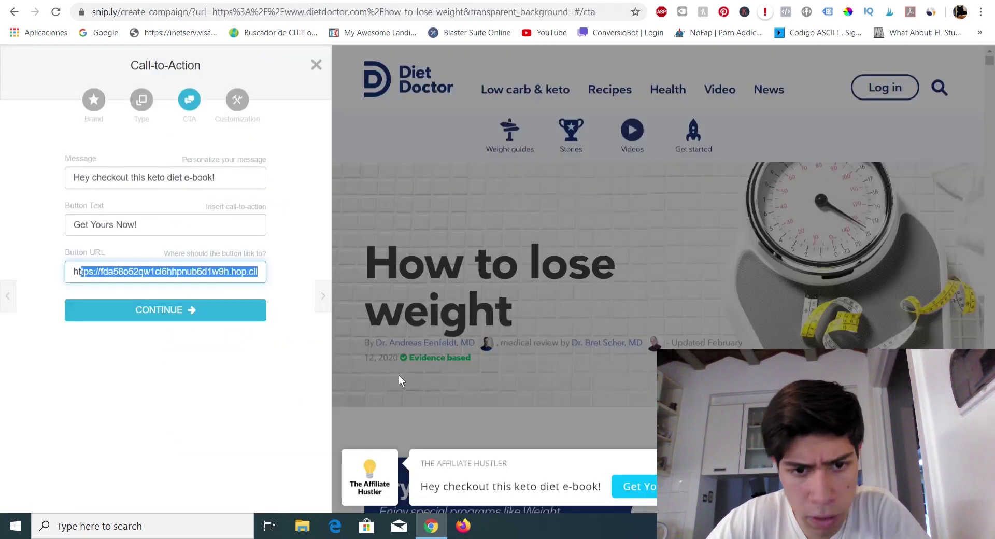
Replace the call-to-action message with "Check Out This Science Based Program To Lose Weight!".
left_click(167, 220)
left_click_drag(227, 177, 72, 175)
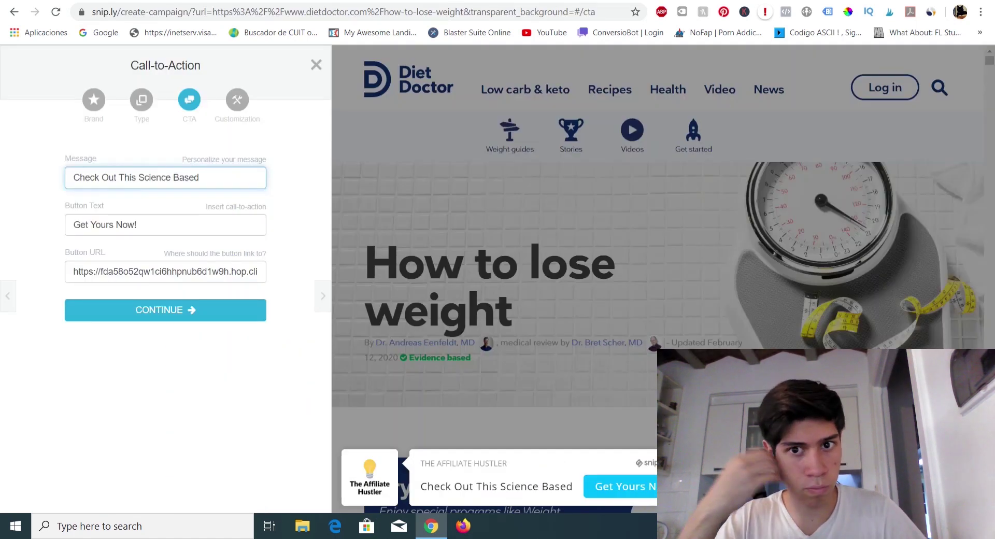
type("P")
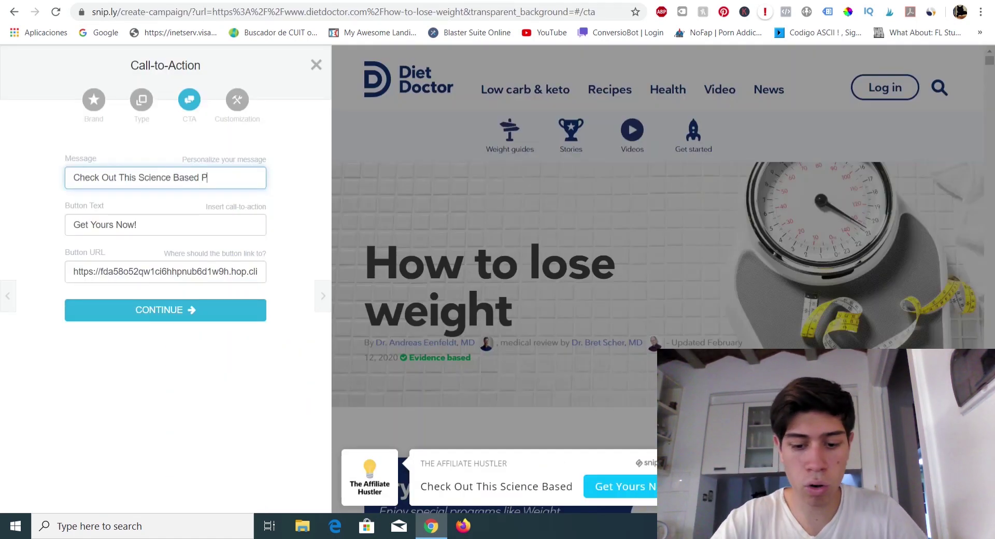
type("rogram To Lose")
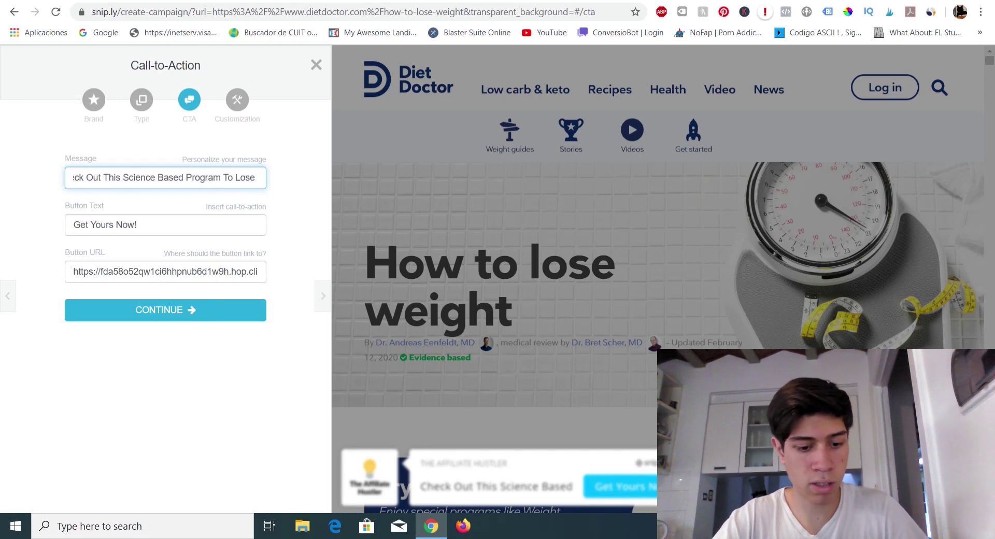
left_click_drag(221, 178, 70, 178)
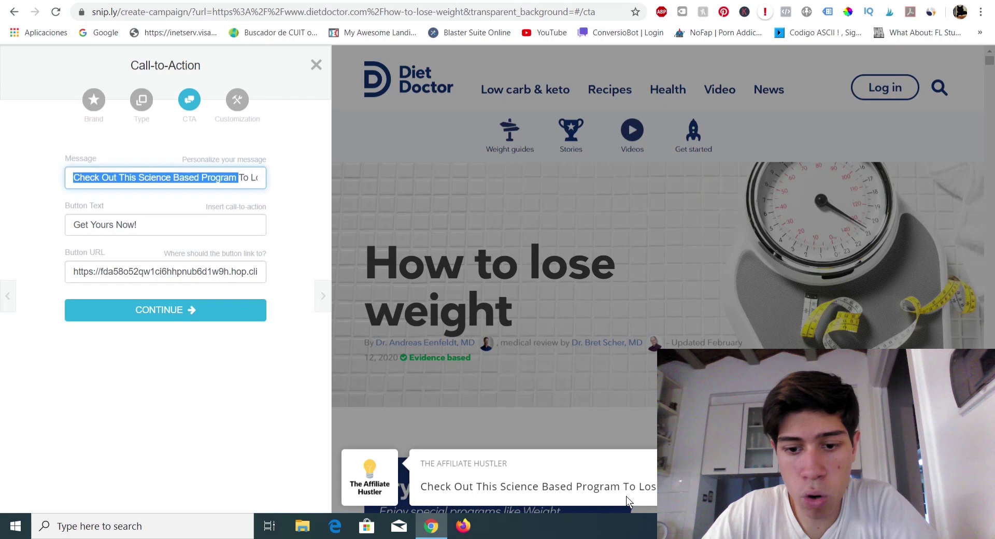
Test the button link in the call-to-action preview, return to the editor and continue to the customization settings.
double_click(643, 487)
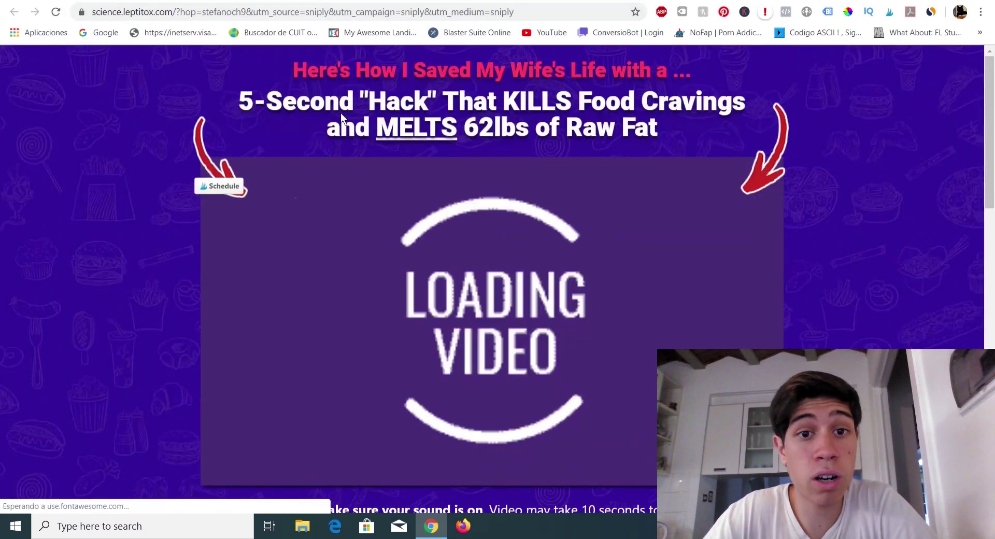
key("alt+Left")
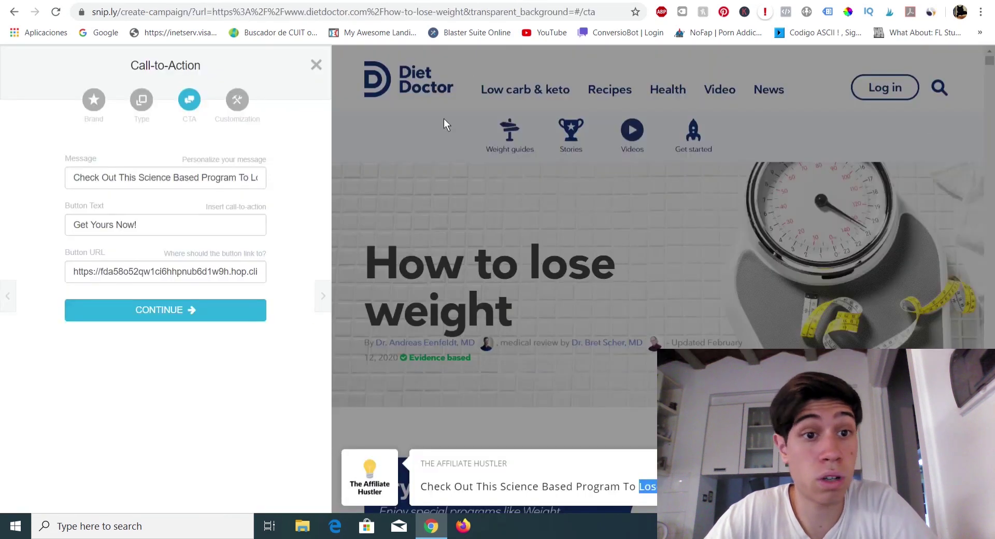
left_click(196, 322)
Try the Full Width, Candy and Bean themes for the call-to-action, and switch back to Social.
left_click(138, 183)
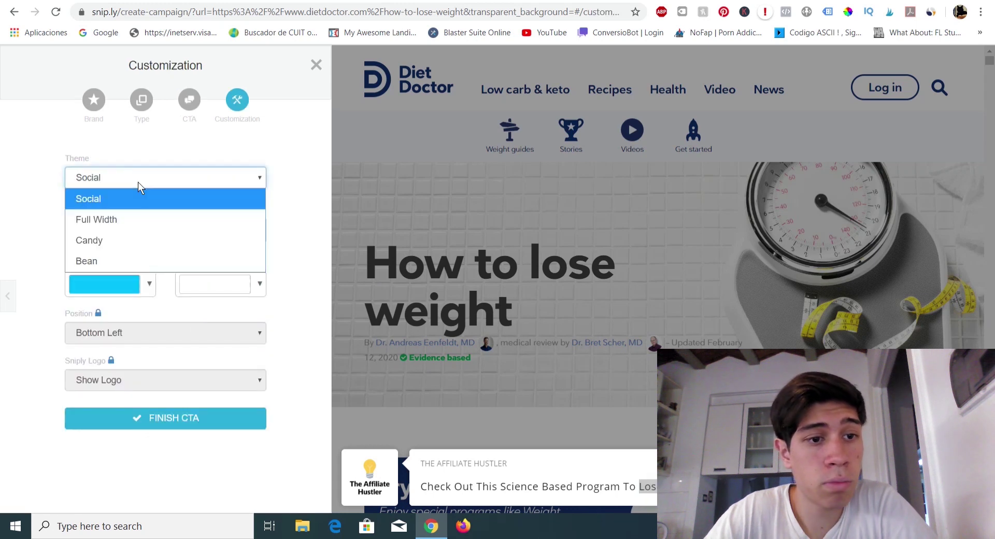
left_click(119, 219)
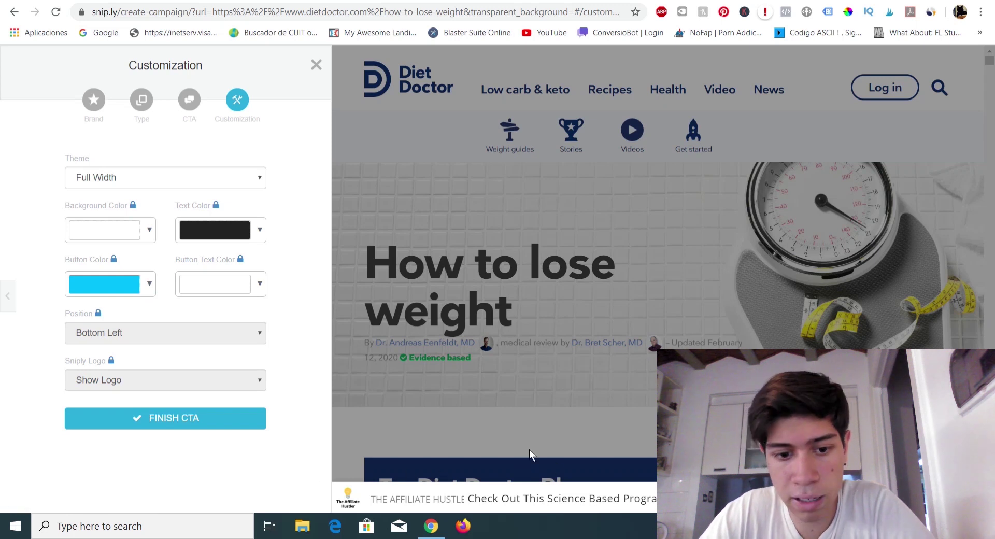
left_click(189, 178)
left_click(110, 237)
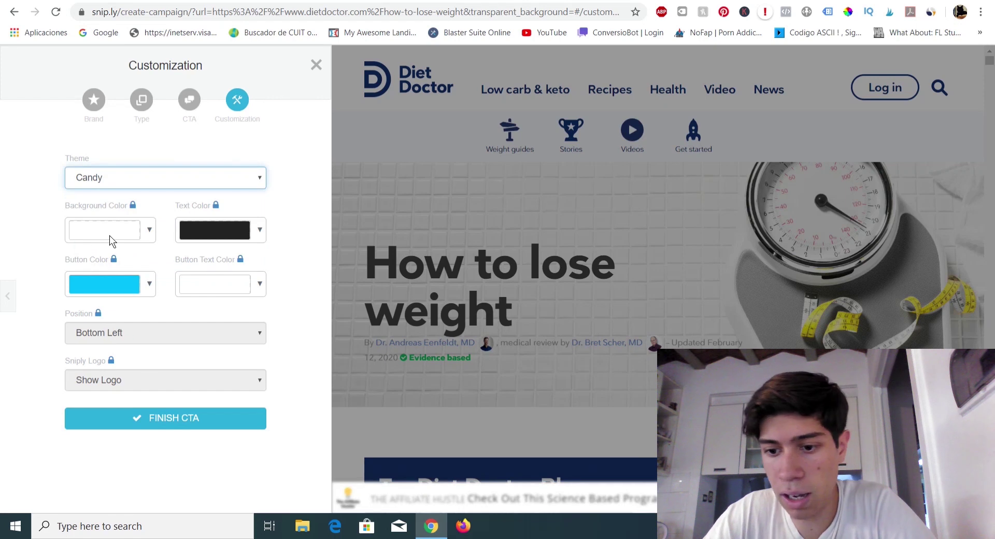
left_click(565, 446)
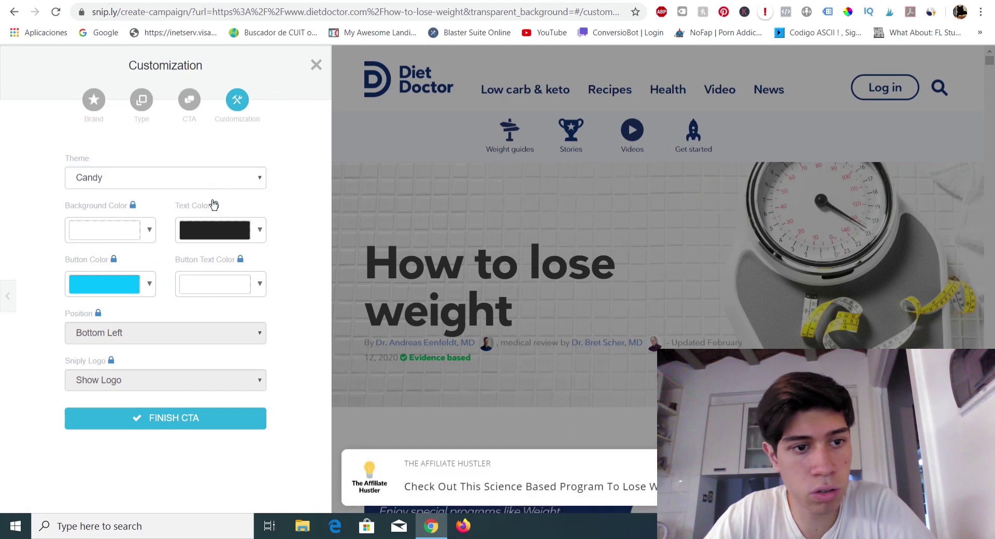
left_click(171, 178)
left_click(104, 256)
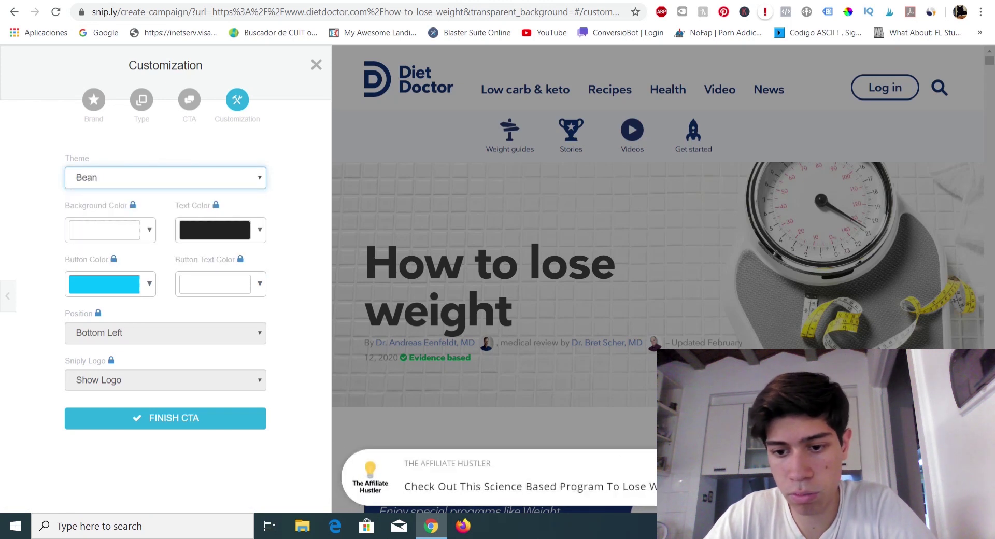
left_click(167, 182)
left_click(107, 197)
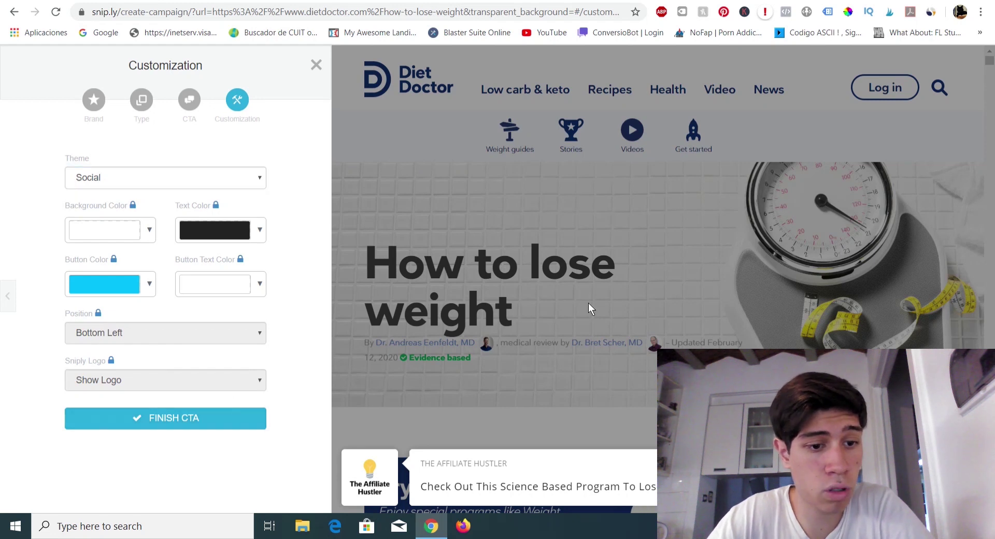
Finish the call-to-action under the name "lepitox promotion" and copy its Sniply link.
left_click(216, 424)
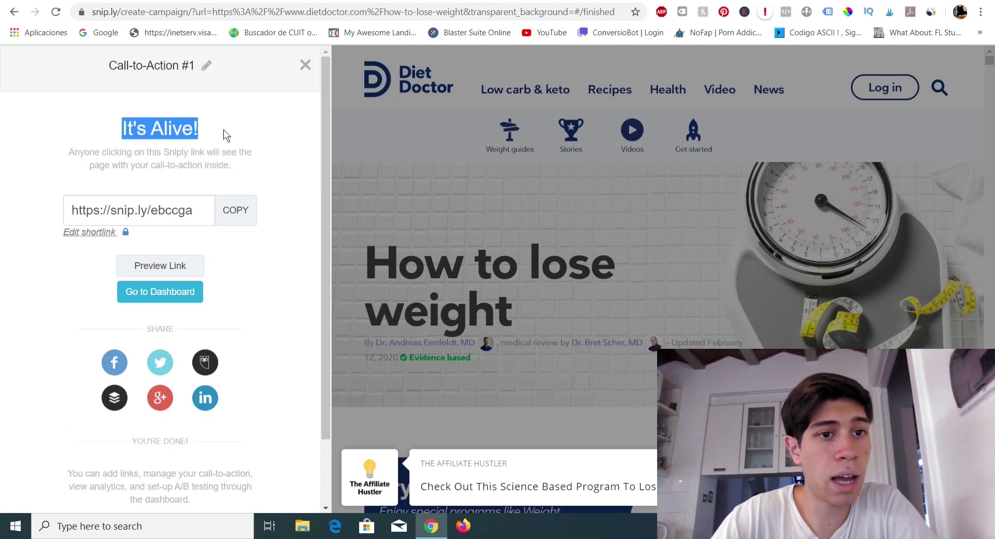
left_click(206, 65)
key("ctrl+a")
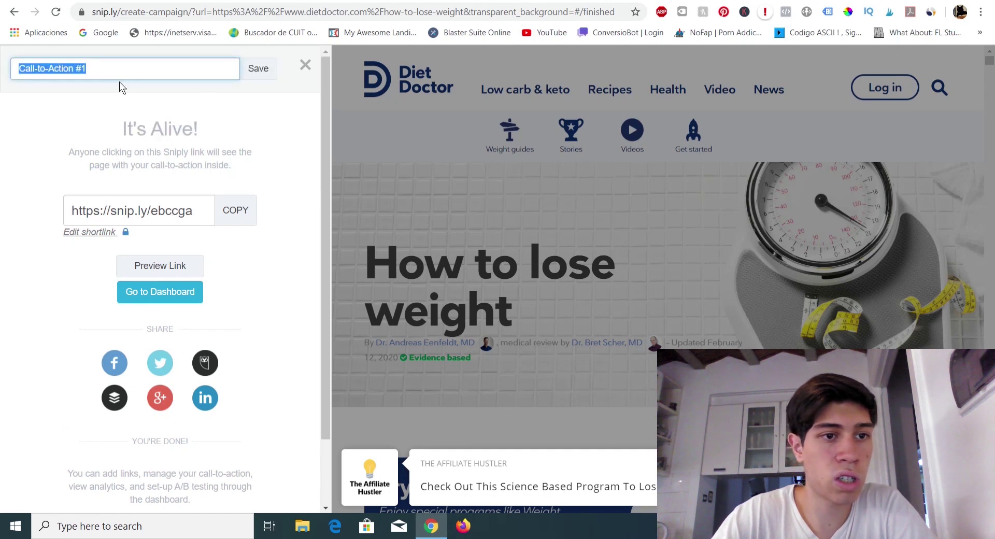
key("BackSpace")
type("lep")
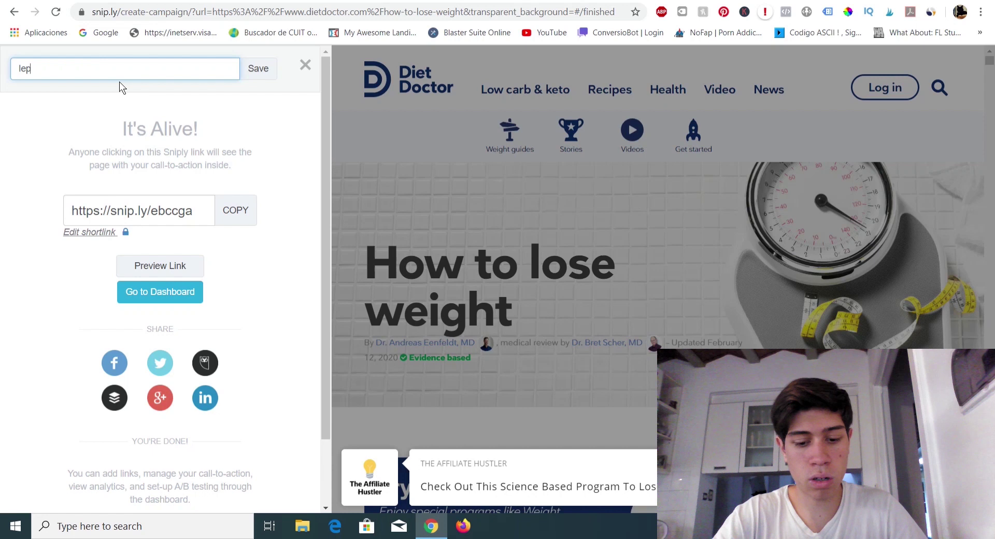
type("itox pr")
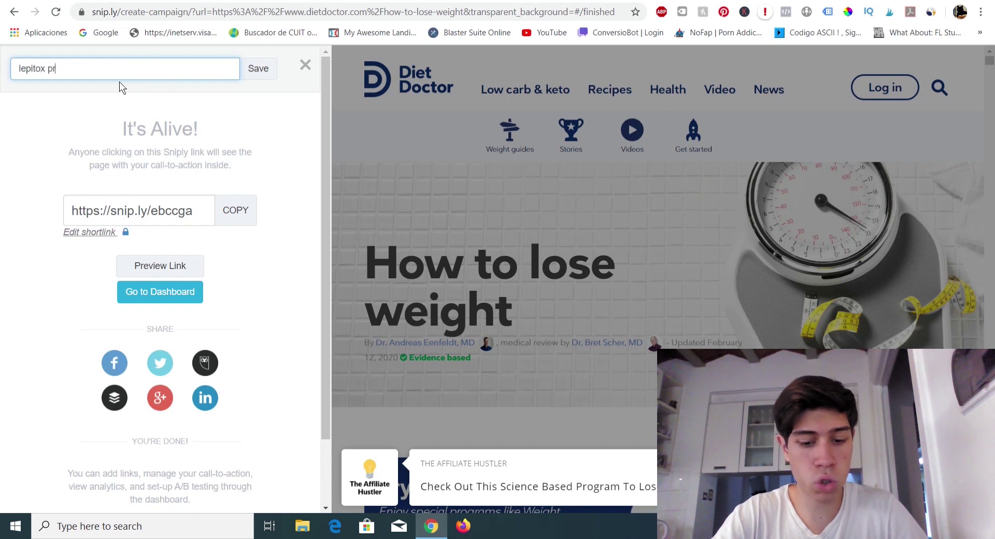
type("omit")
key("BackSpace")
type("otion")
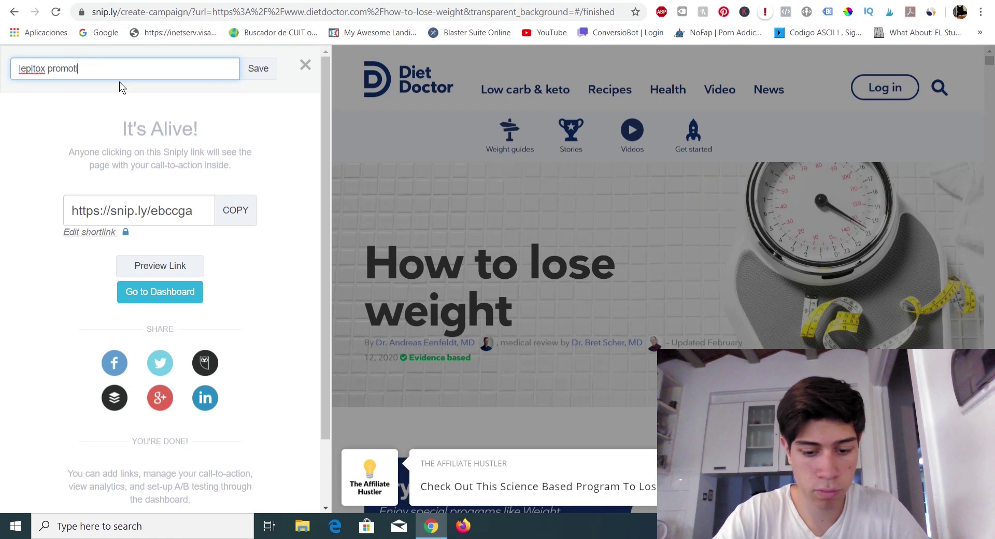
left_click(258, 72)
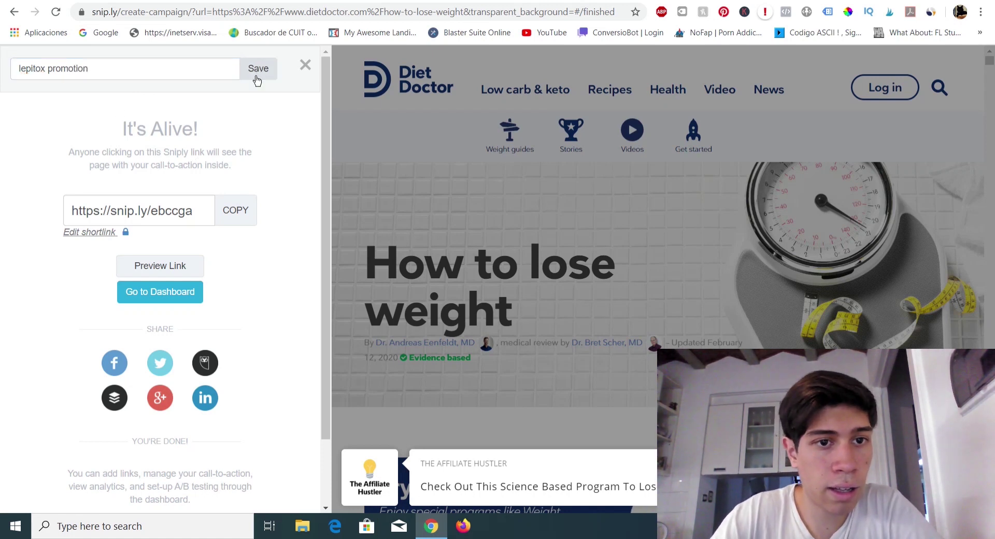
left_click(236, 216)
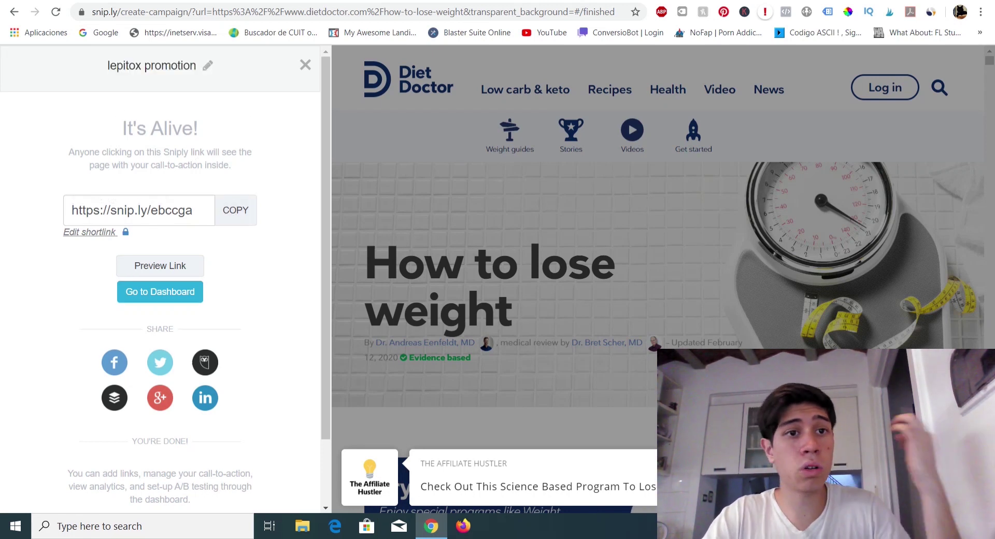
Switch to Facebook and look through the account options and the expanded list of Explore sections as places to share the link.
key("ctrl+Tab")
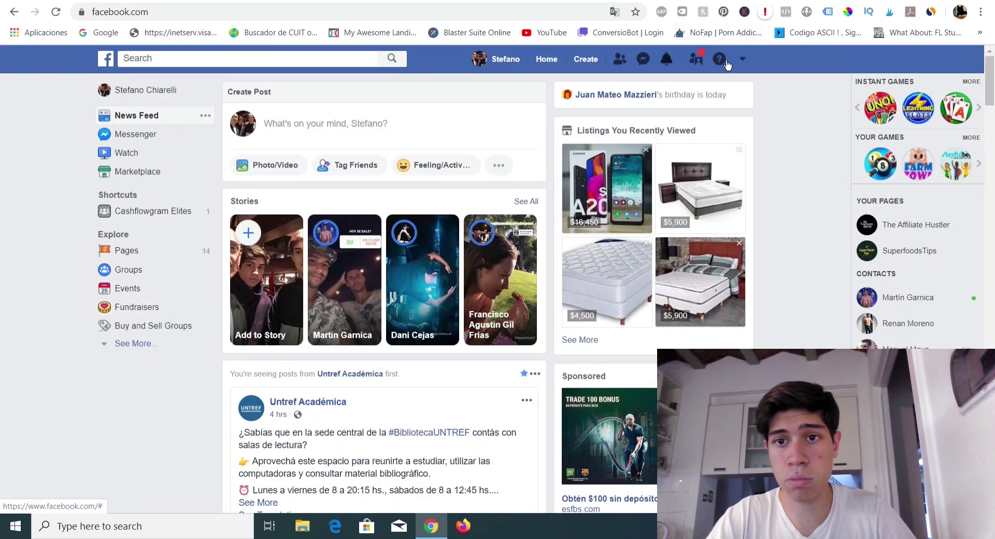
left_click(744, 61)
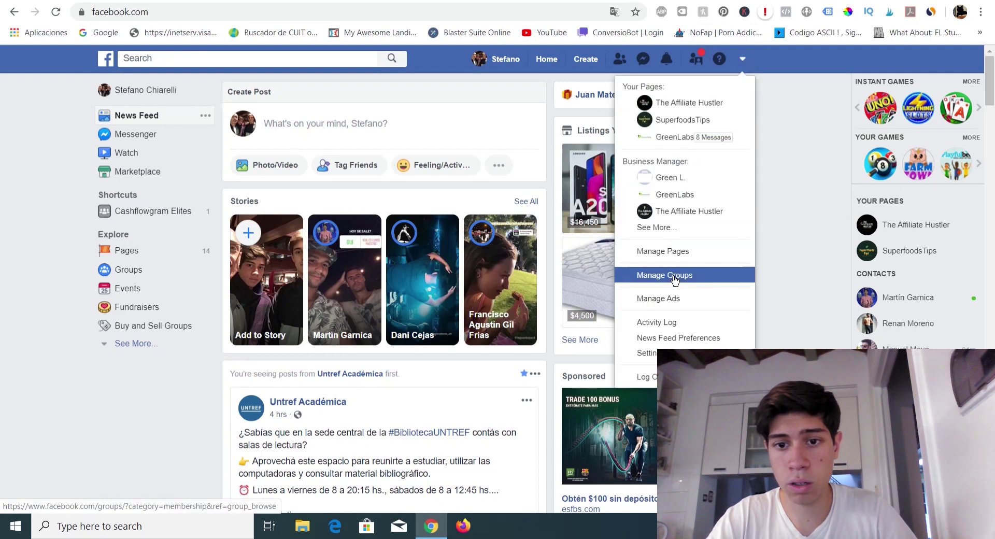
left_click(809, 117)
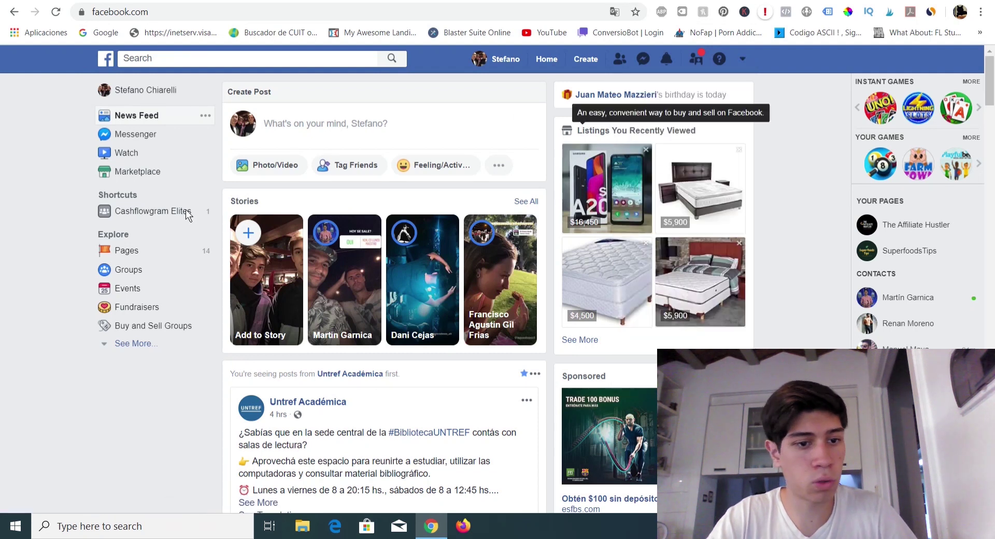
left_click(149, 344)
scroll(147, 344, "down", 7)
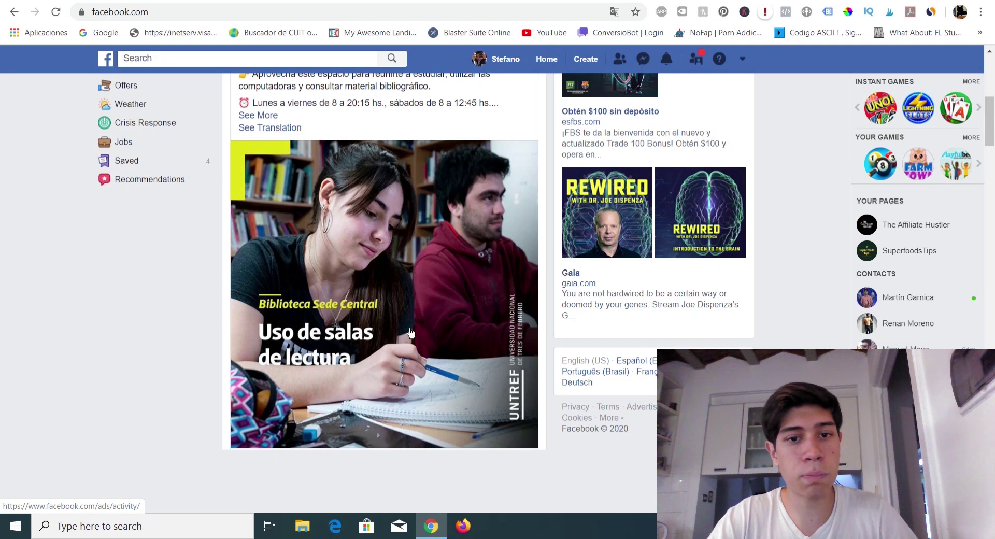
scroll(411, 333, "up", 6)
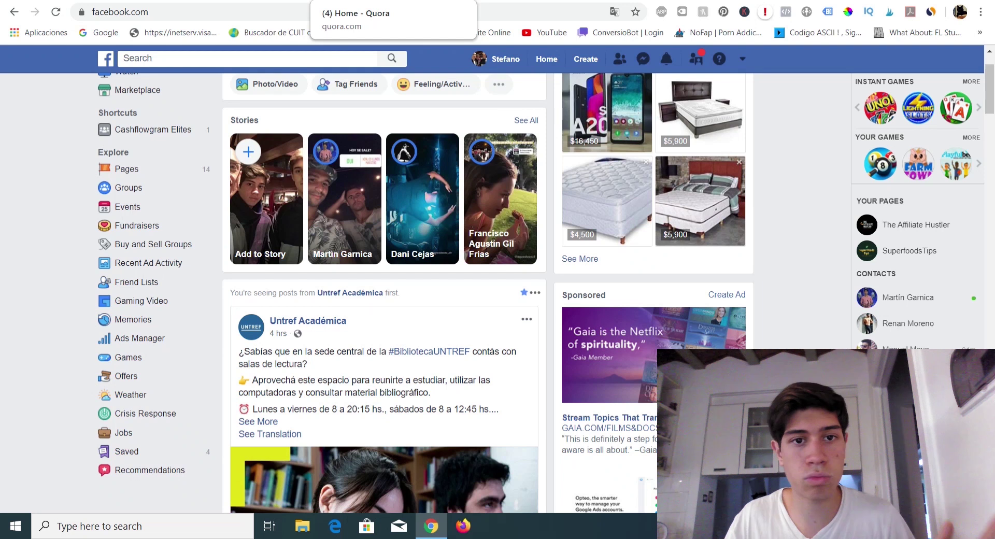
left_click(441, 1)
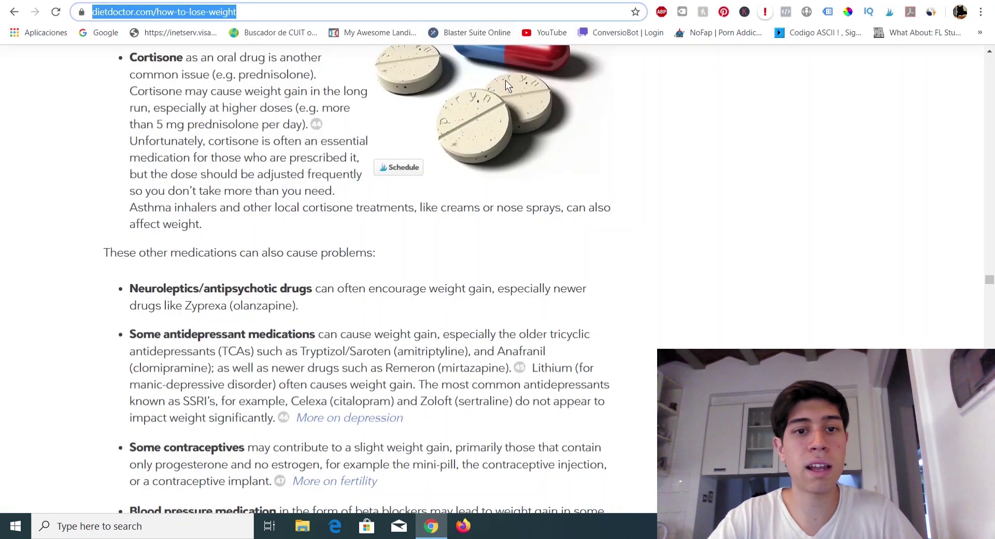
left_click(394, 1)
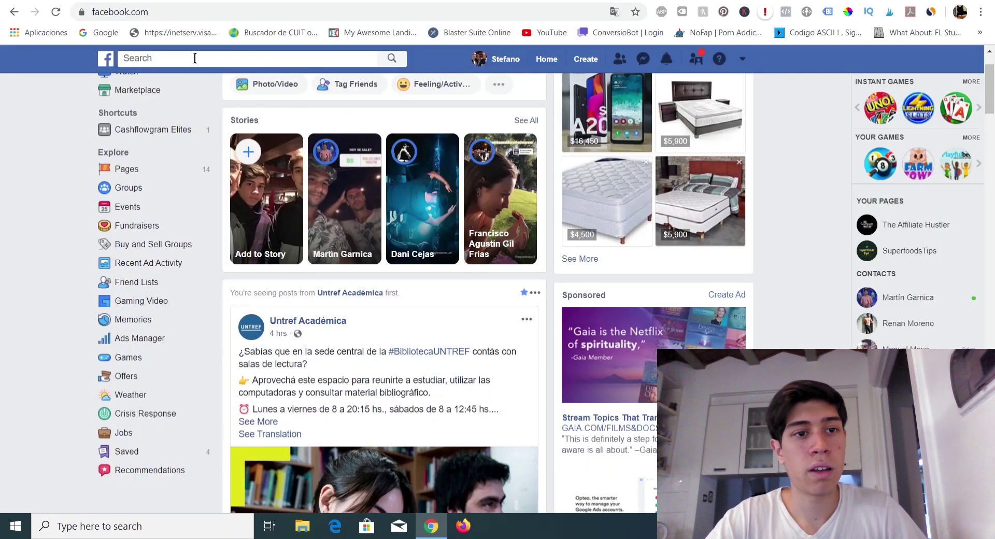
scroll(342, 211, "up", 2)
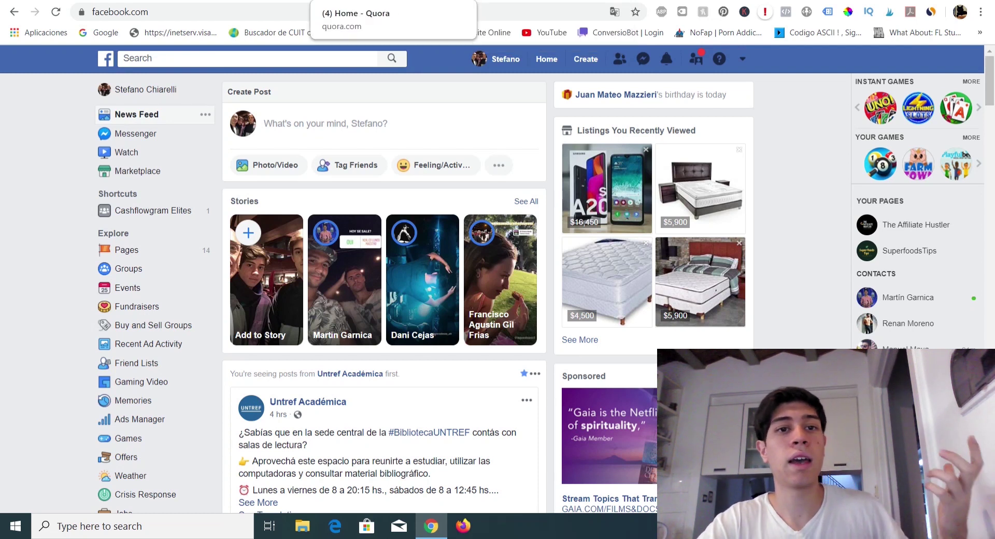
Switch to Quora and look up suggested questions for "how do the keto diet".
left_click(415, 0)
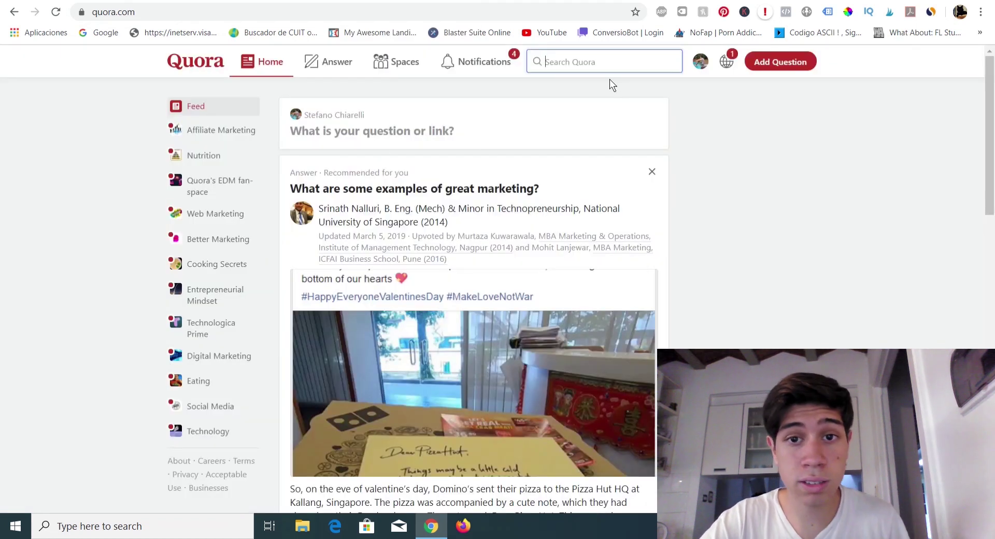
left_click(603, 64)
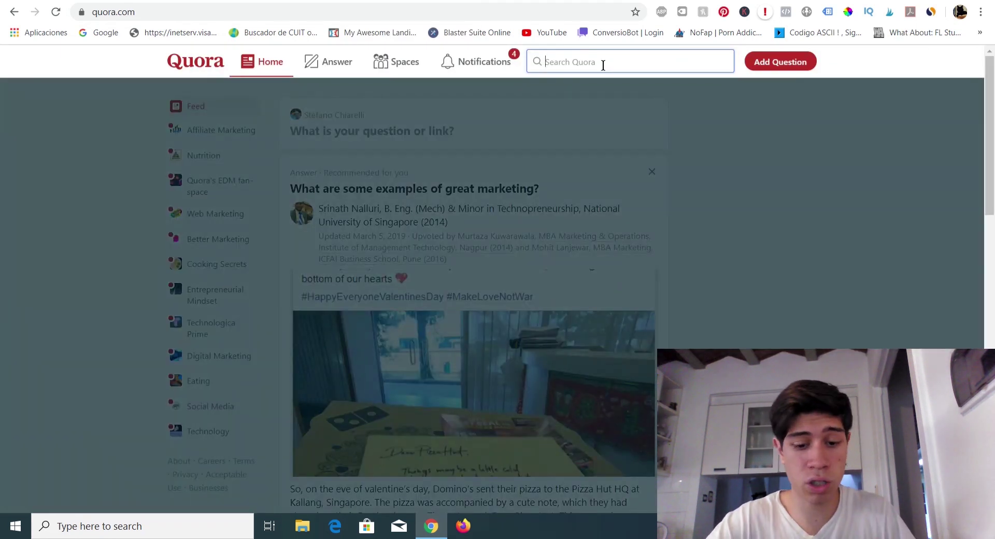
type("h")
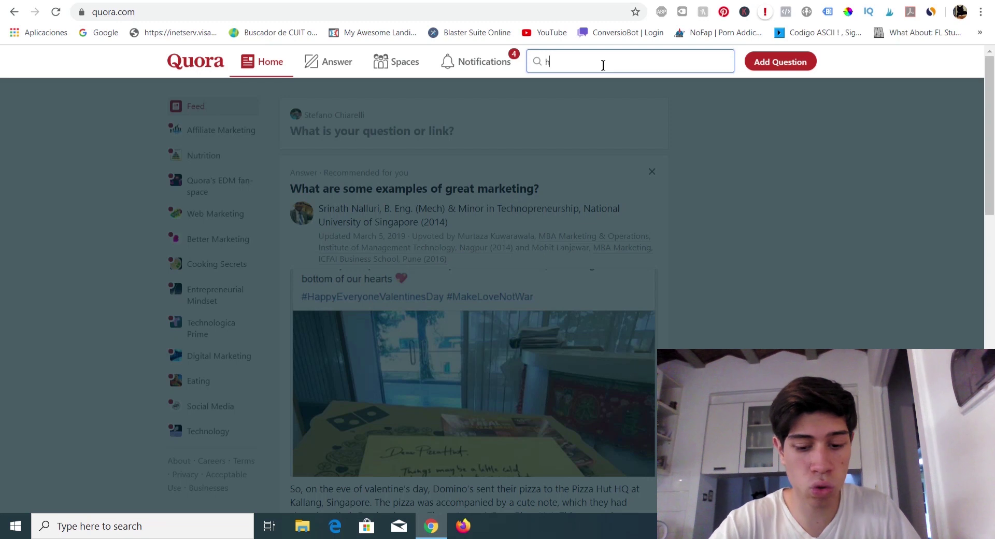
type("ow to")
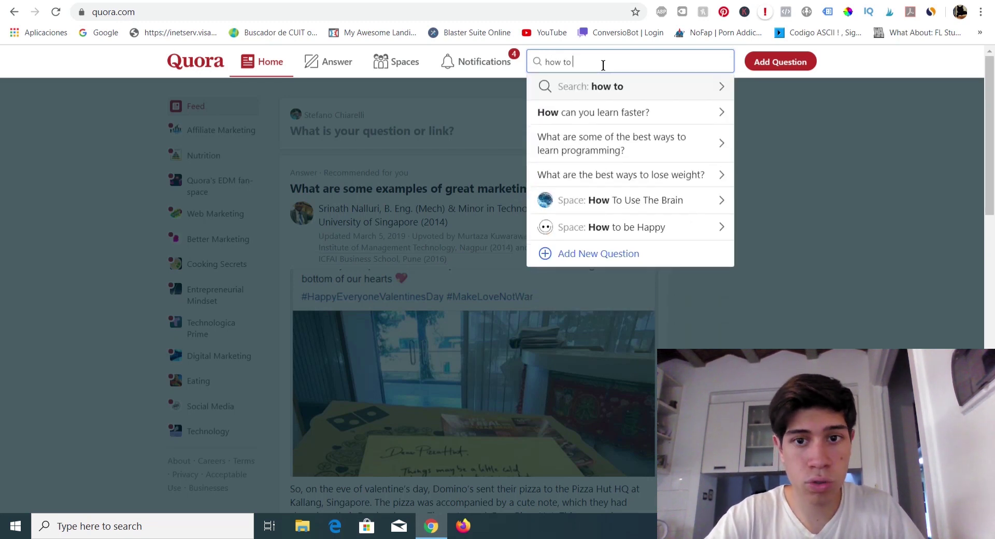
key("BackSpace")
key("BackSpace")
type("do ")
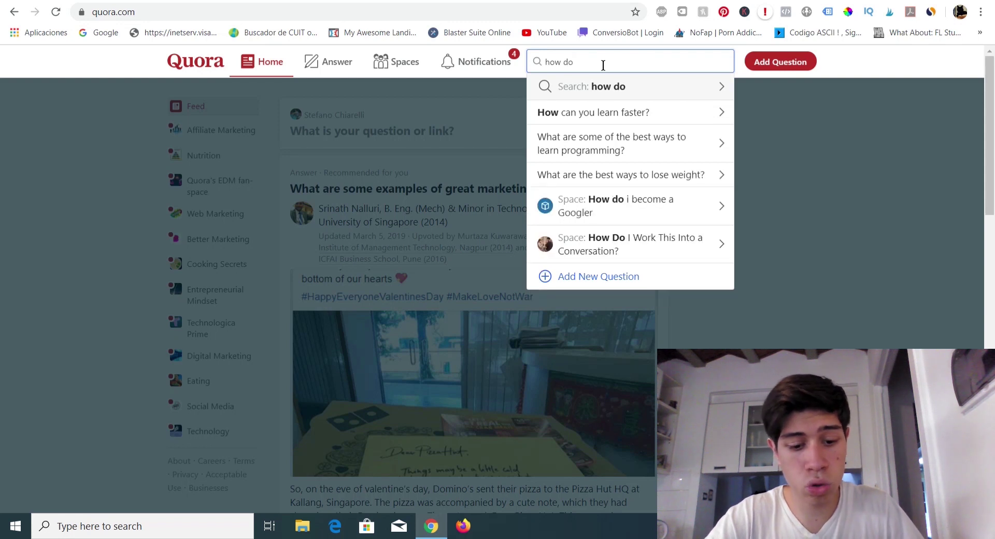
type("the keto")
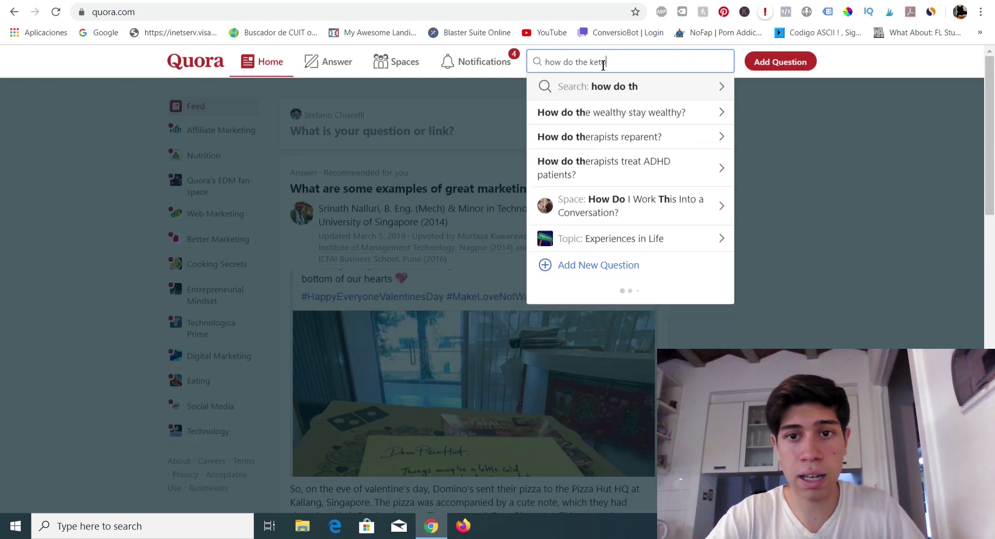
type(" diet")
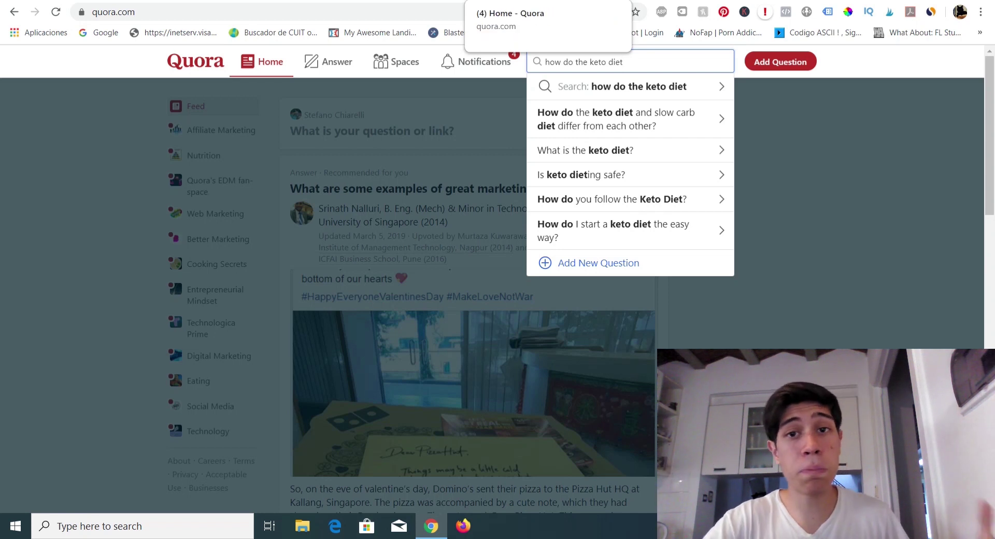
Open the copied Sniply link in a new browser tab, check its call-to-action message and button destination, and close the offer page.
left_click(63, 9)
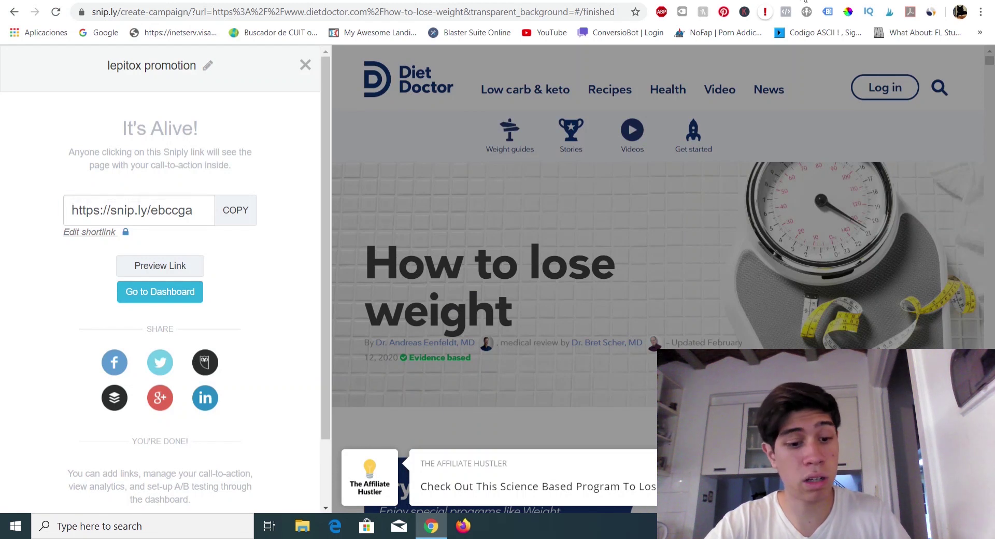
key("ctrl+t")
key("ctrl+v")
key("Return")
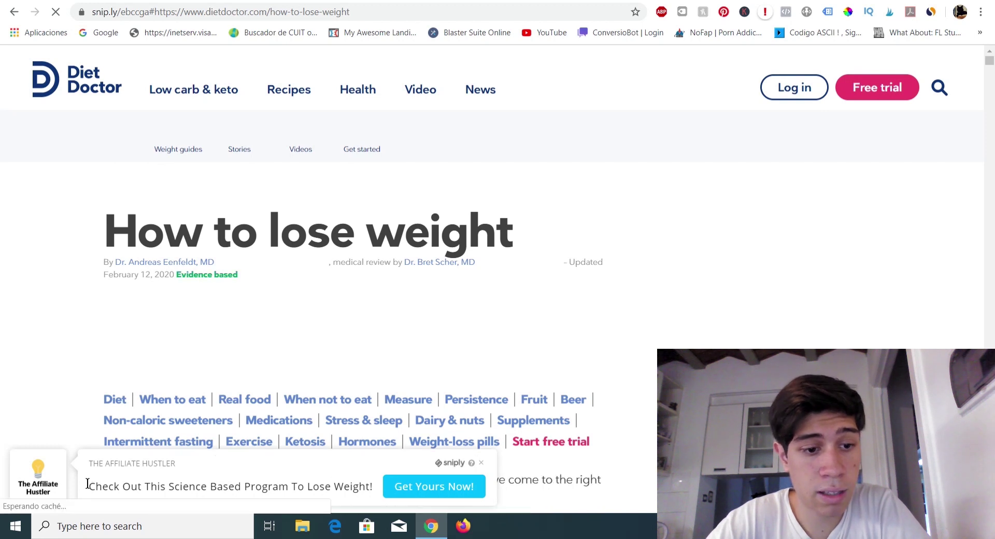
left_click_drag(88, 487, 359, 487)
left_click(444, 486)
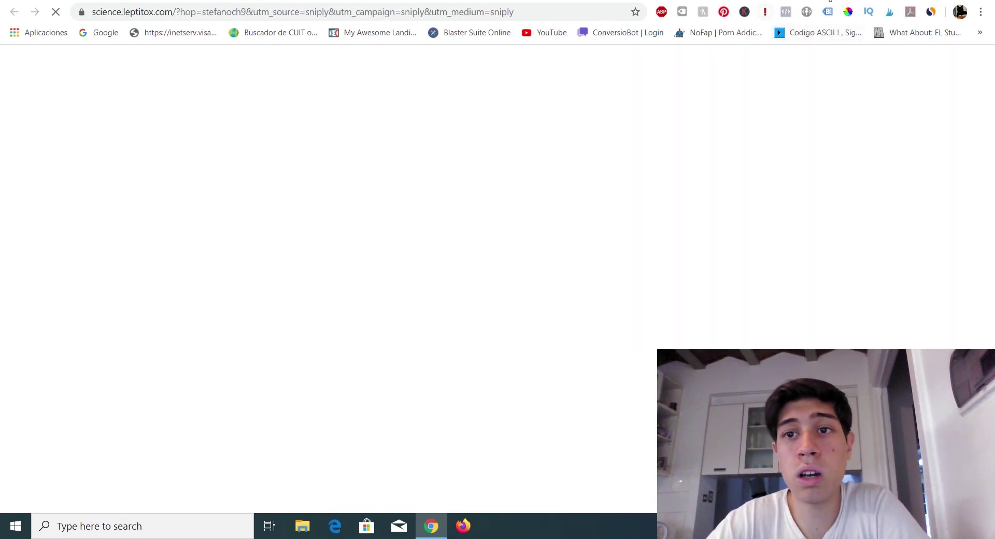
key("ctrl+w")
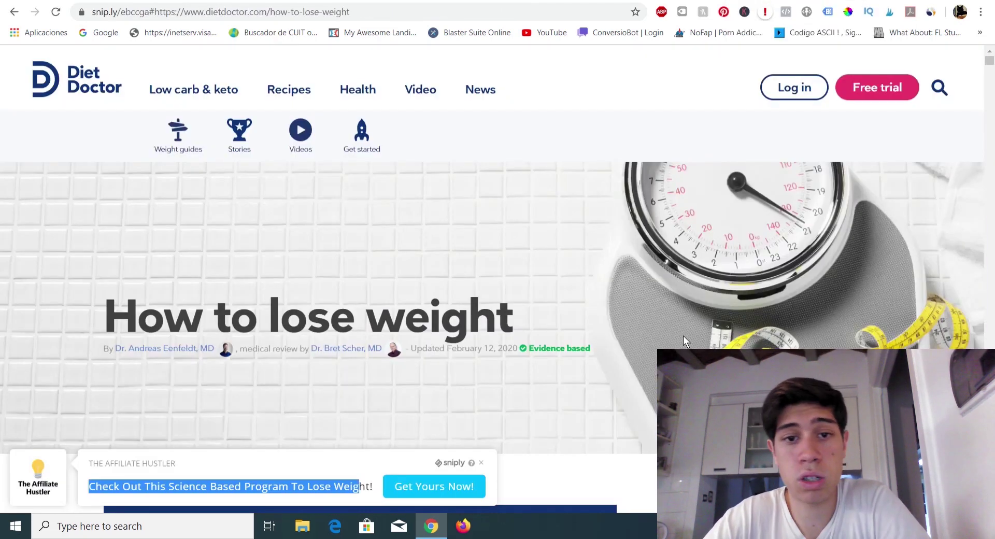